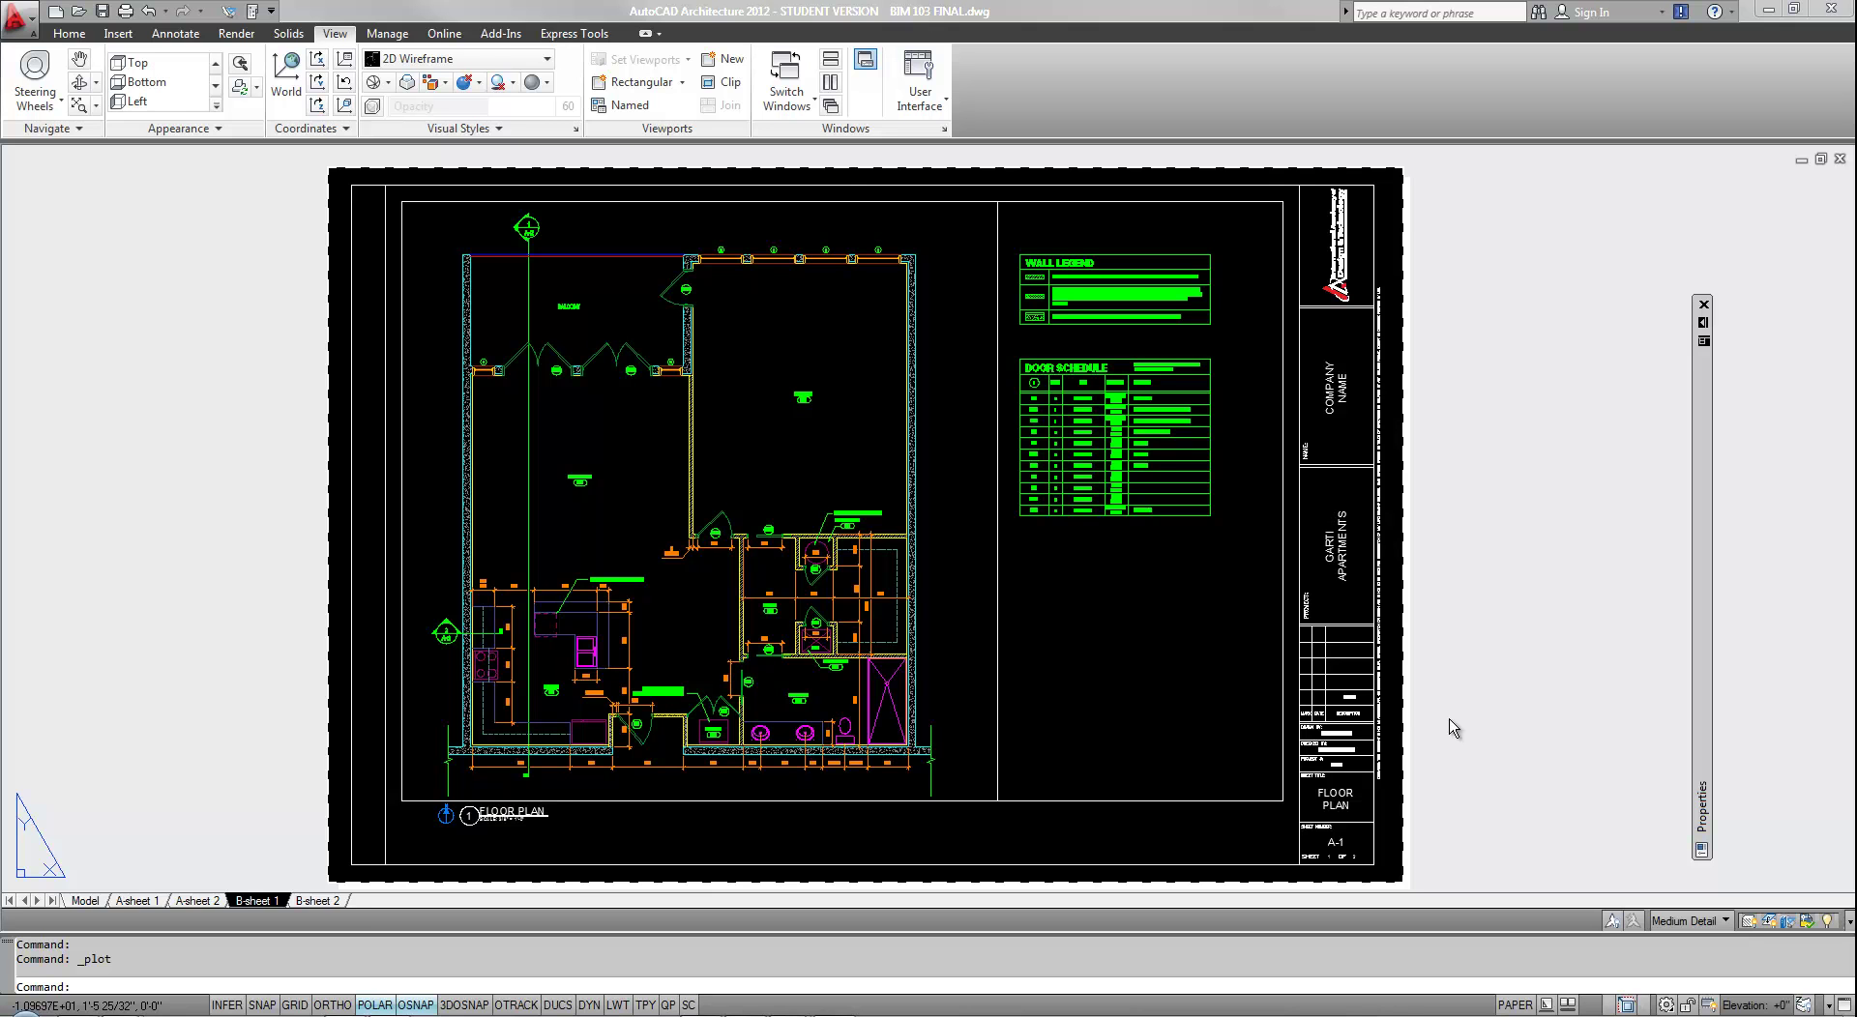
Open the plot settings for B-sheet 1 with the extended options shown and choose DWG To PDF.pc3 as the plotter
click(69, 33)
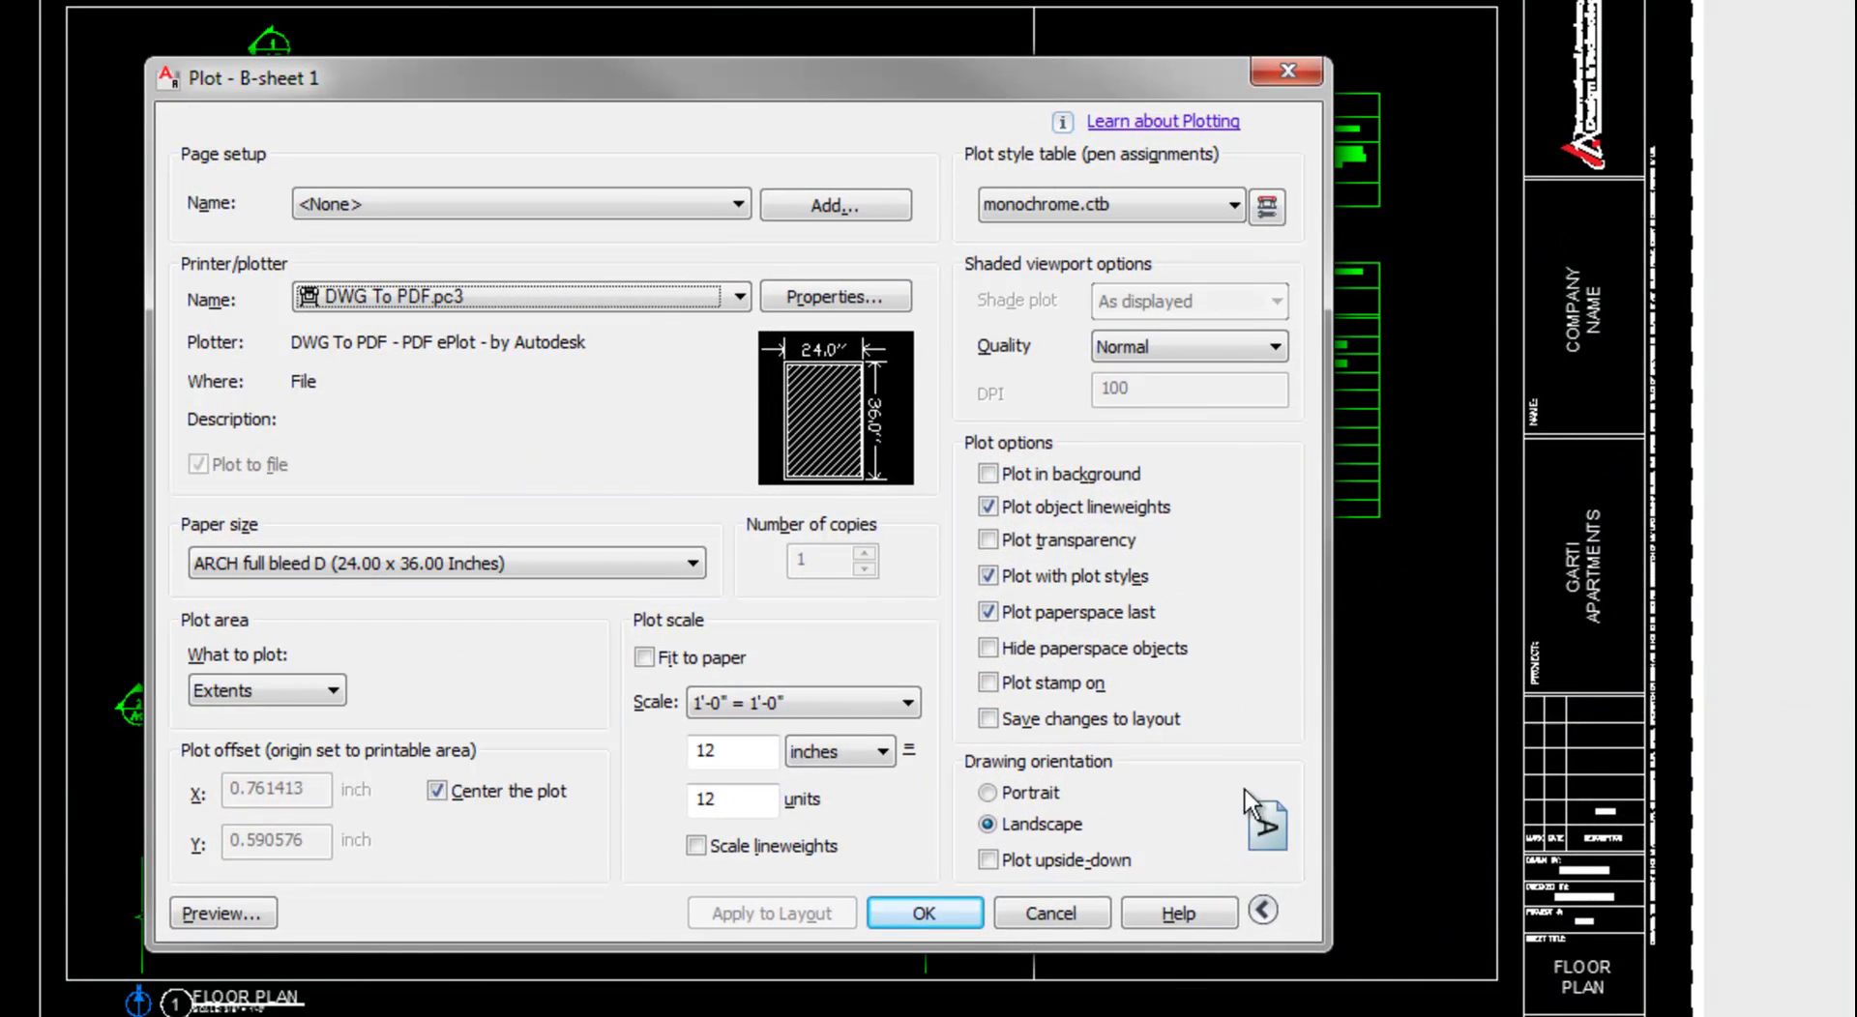
click(1262, 911)
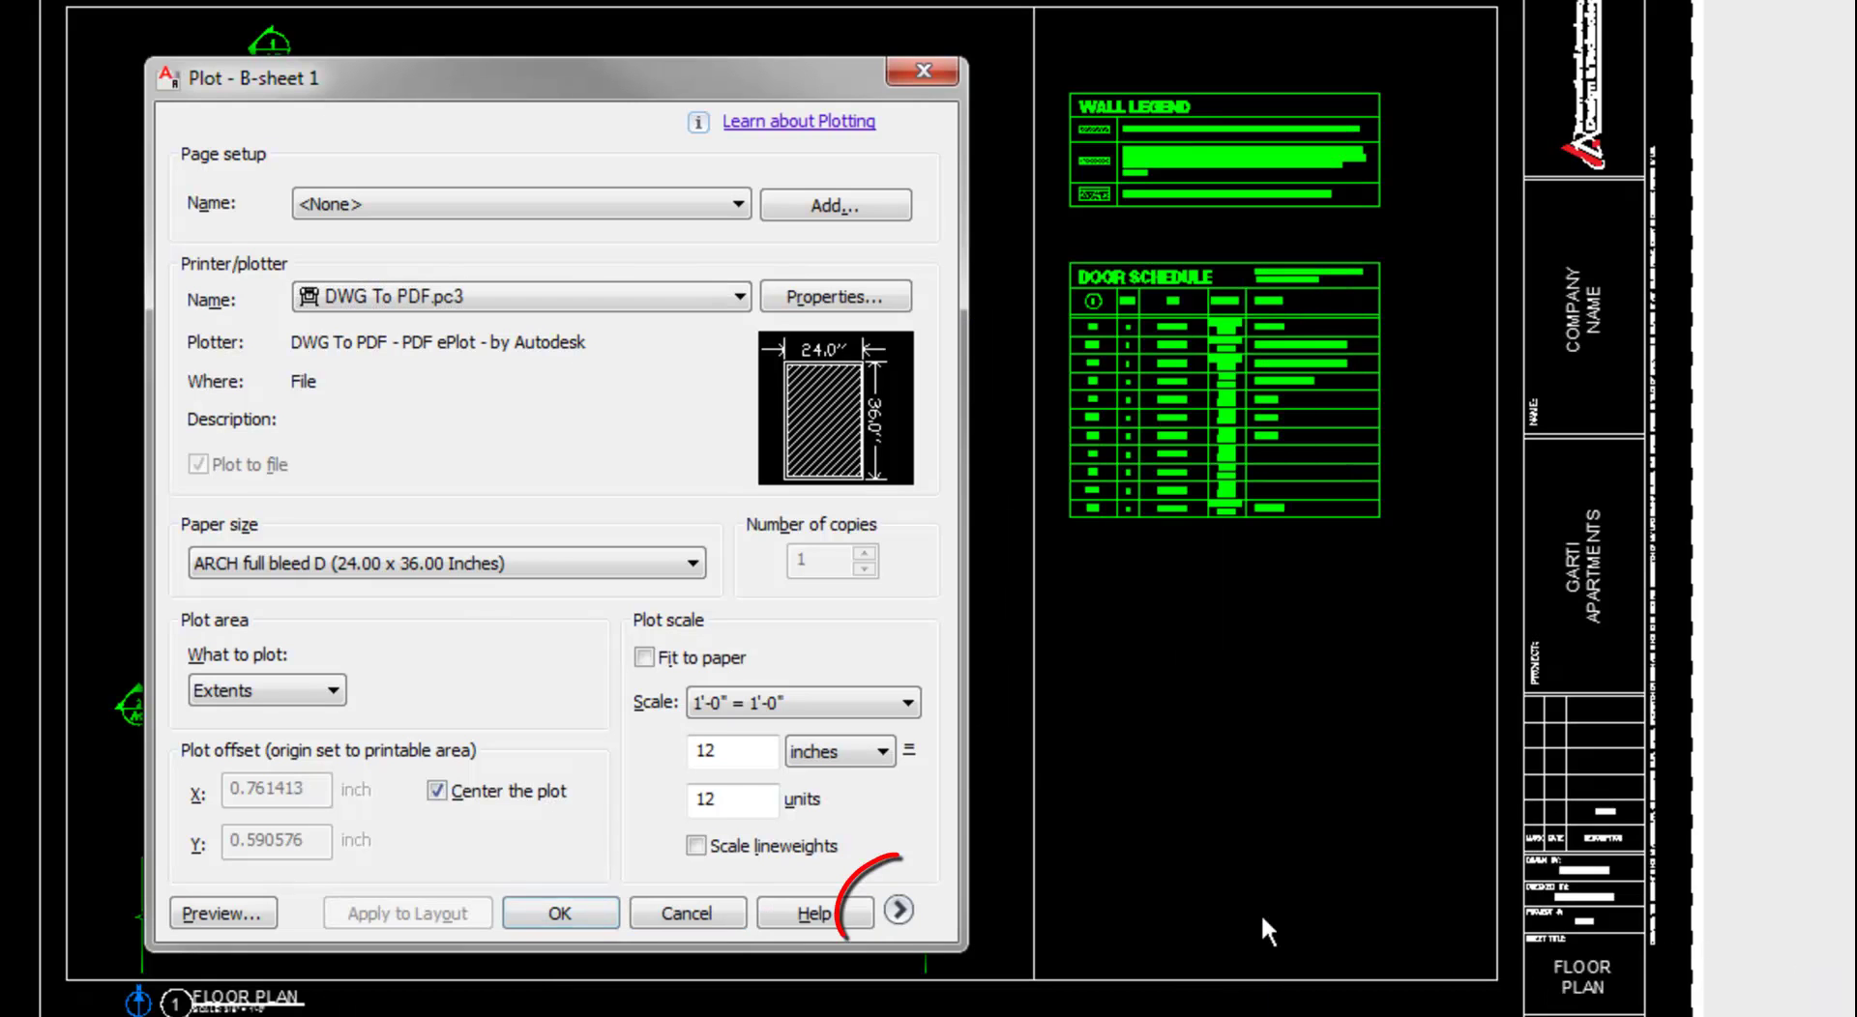
click(898, 911)
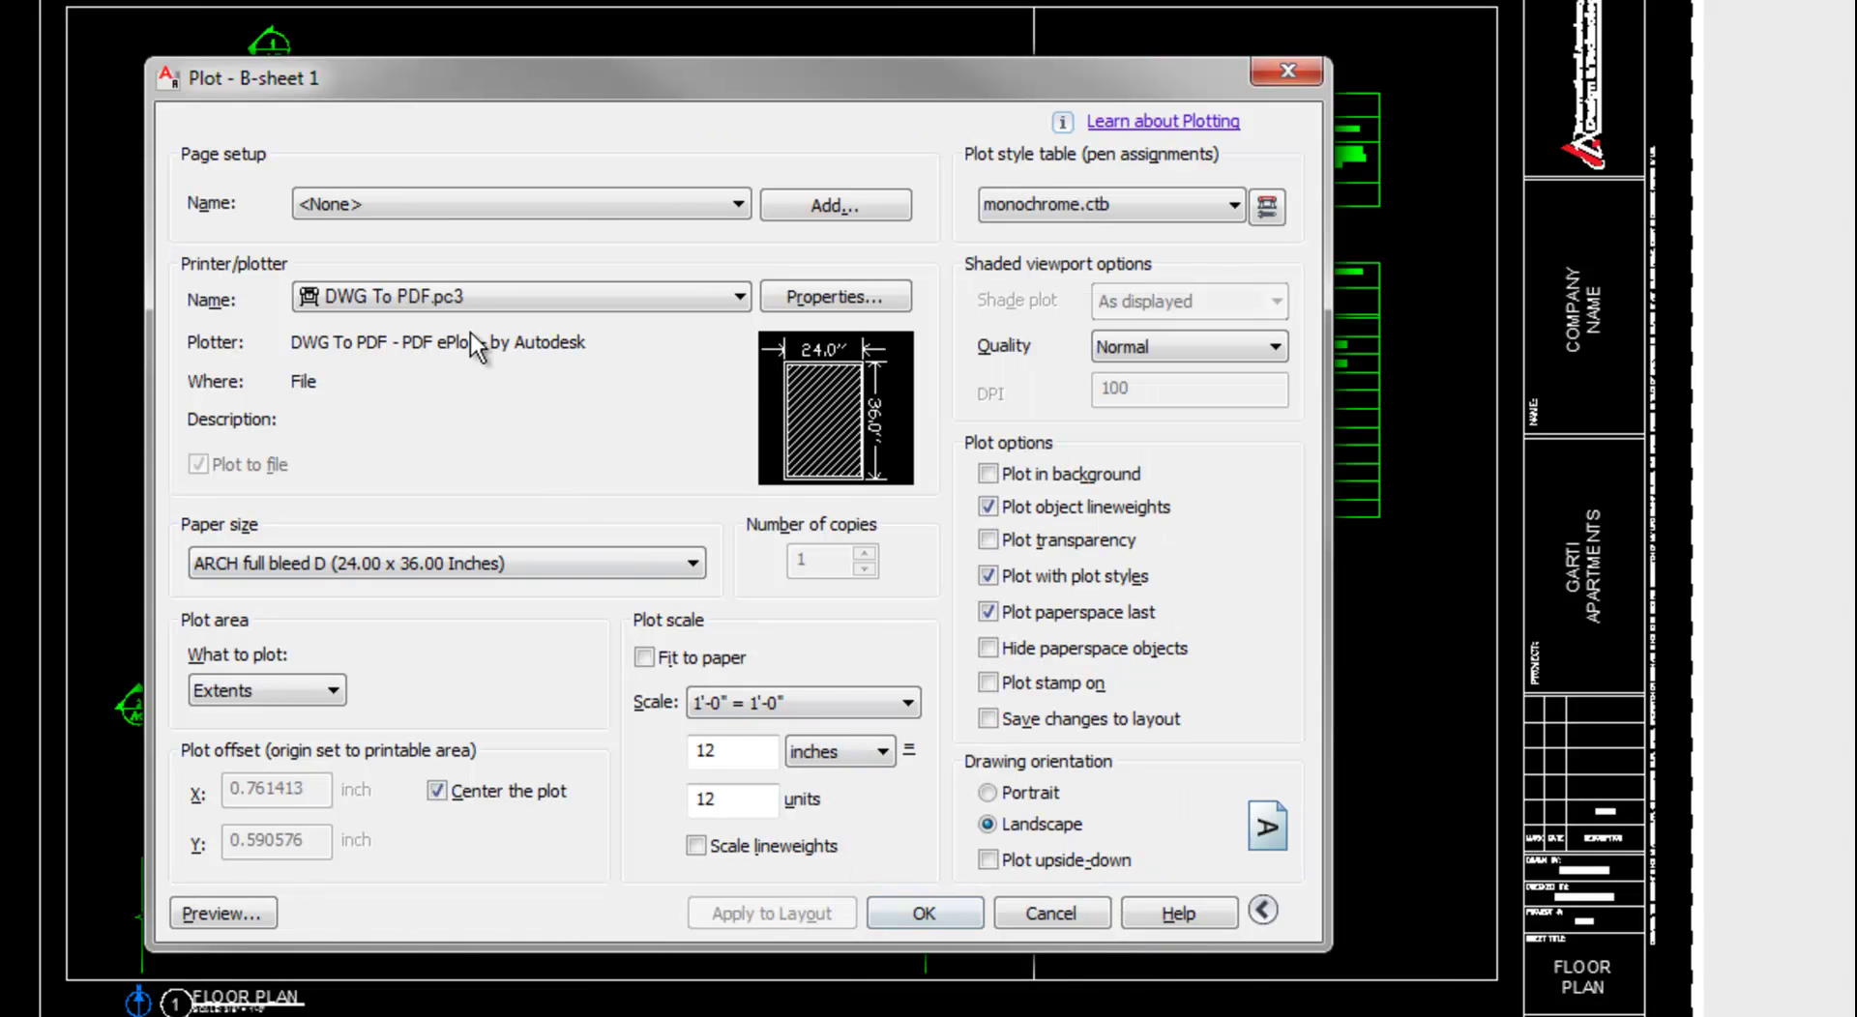
click(428, 292)
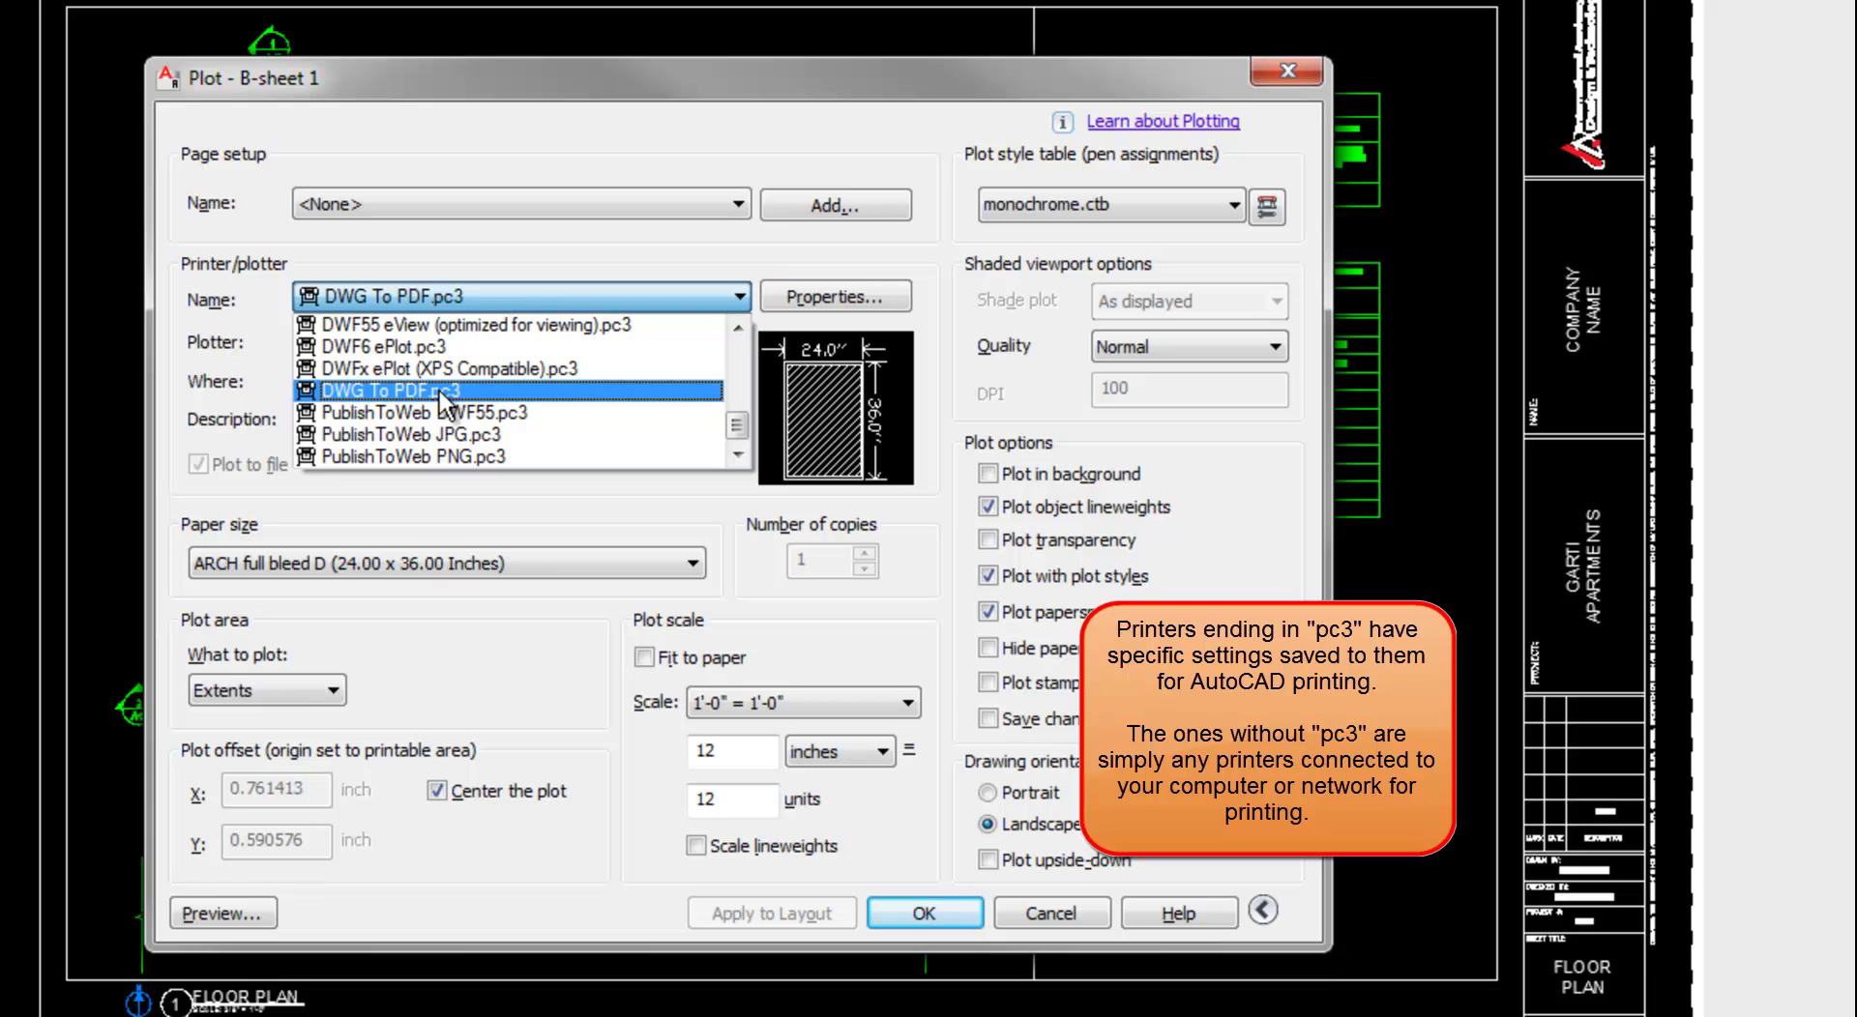
scroll(439, 390, up, 2)
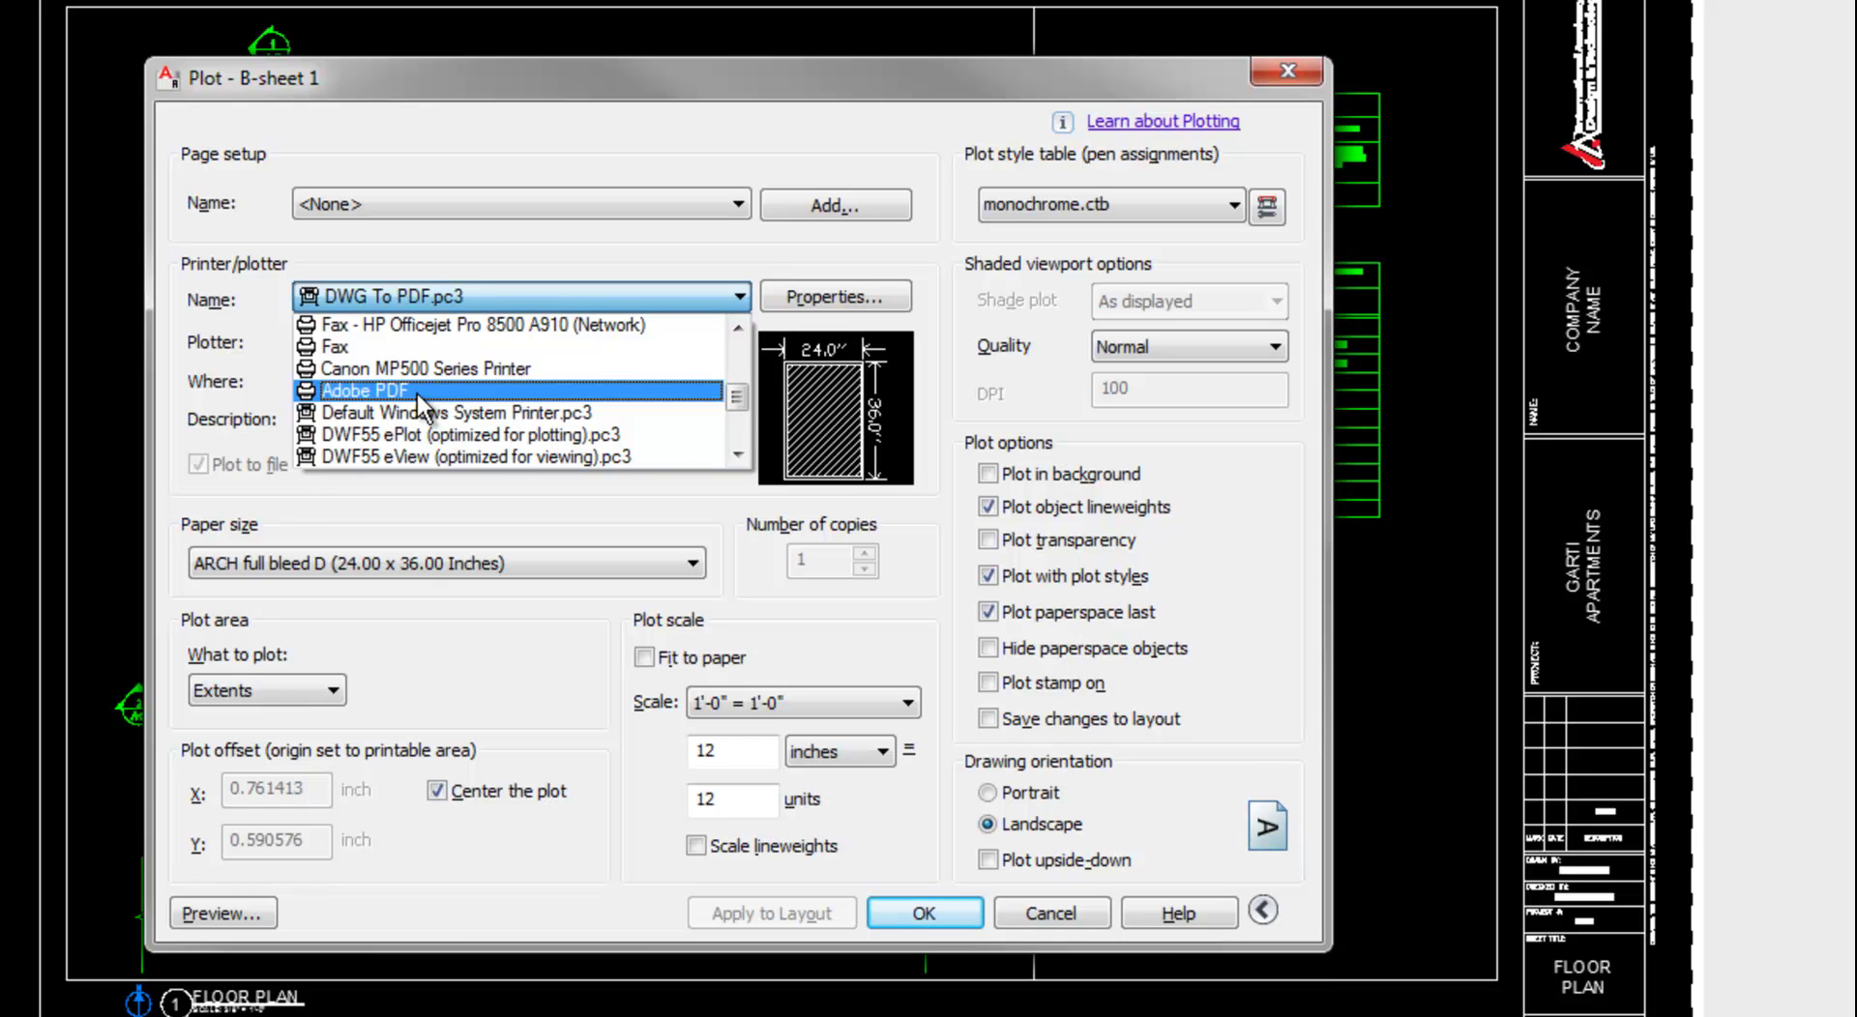
scroll(416, 392, down, 2)
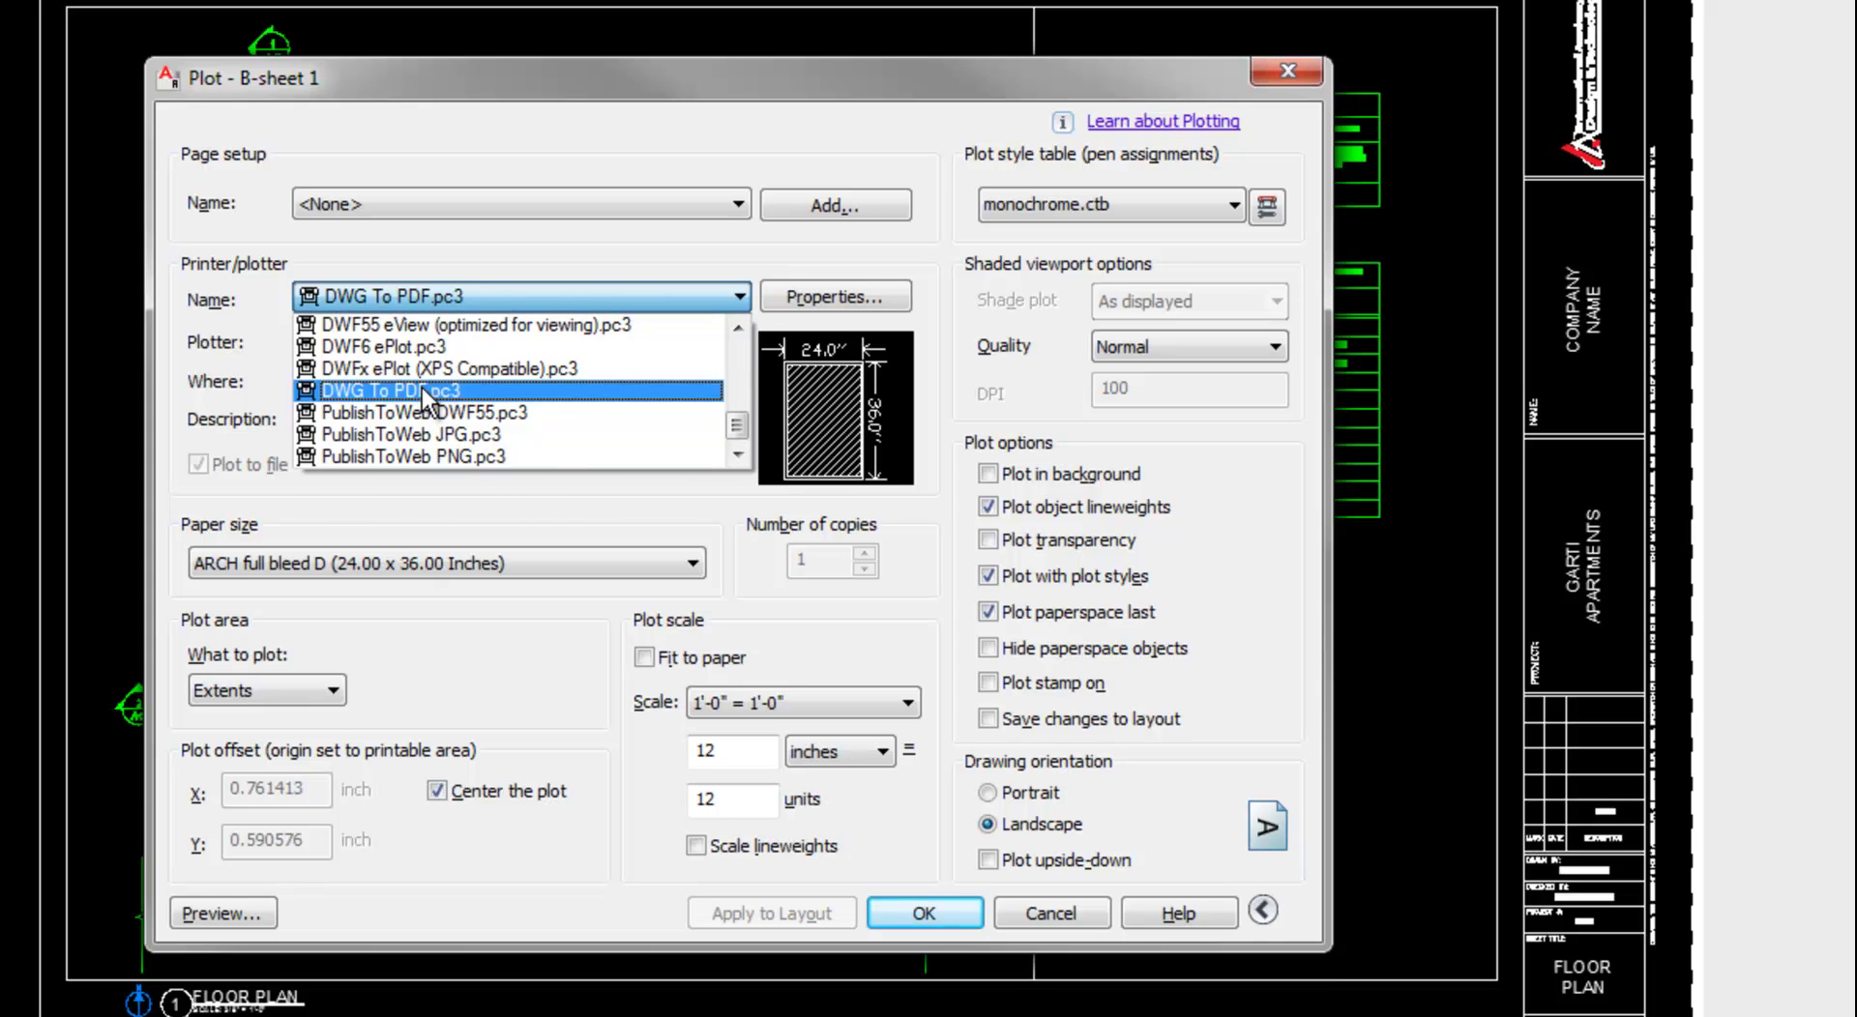
click(422, 389)
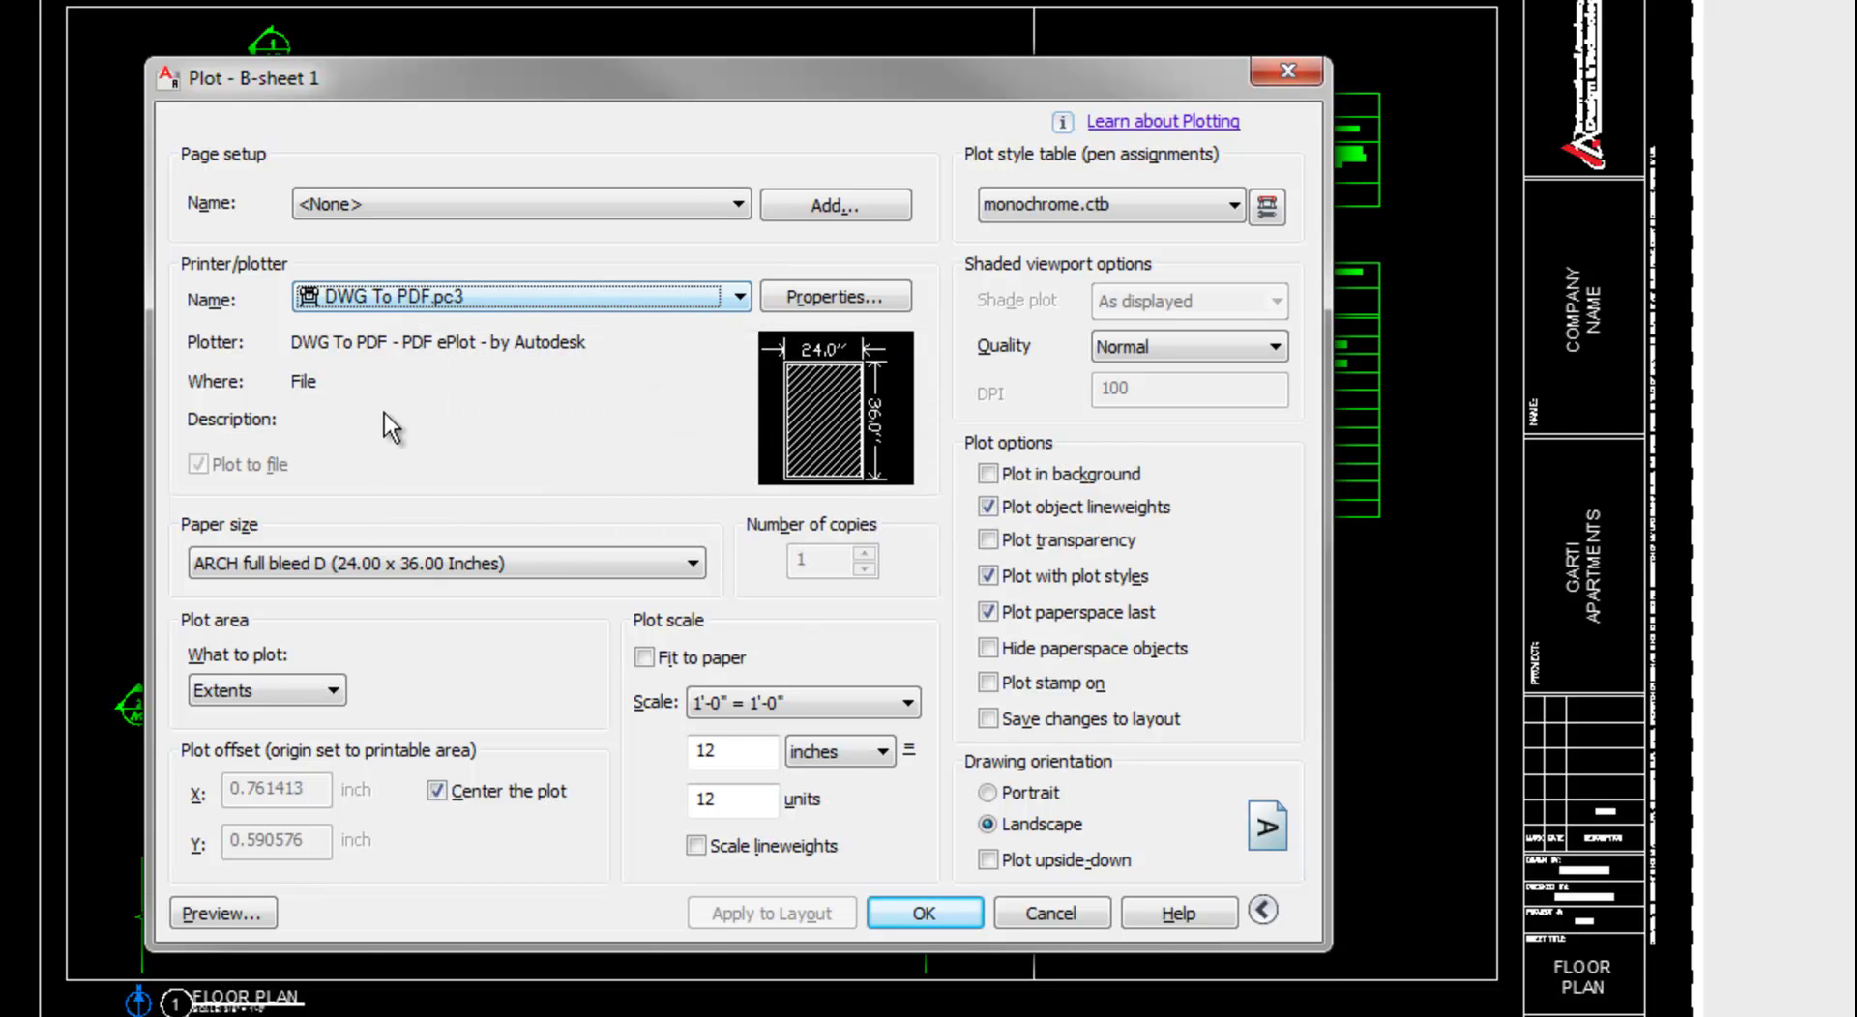
Set the paper size to ARCH full bleed D (24.00 x 36.00 Inches) and the plot area to Extents
click(369, 565)
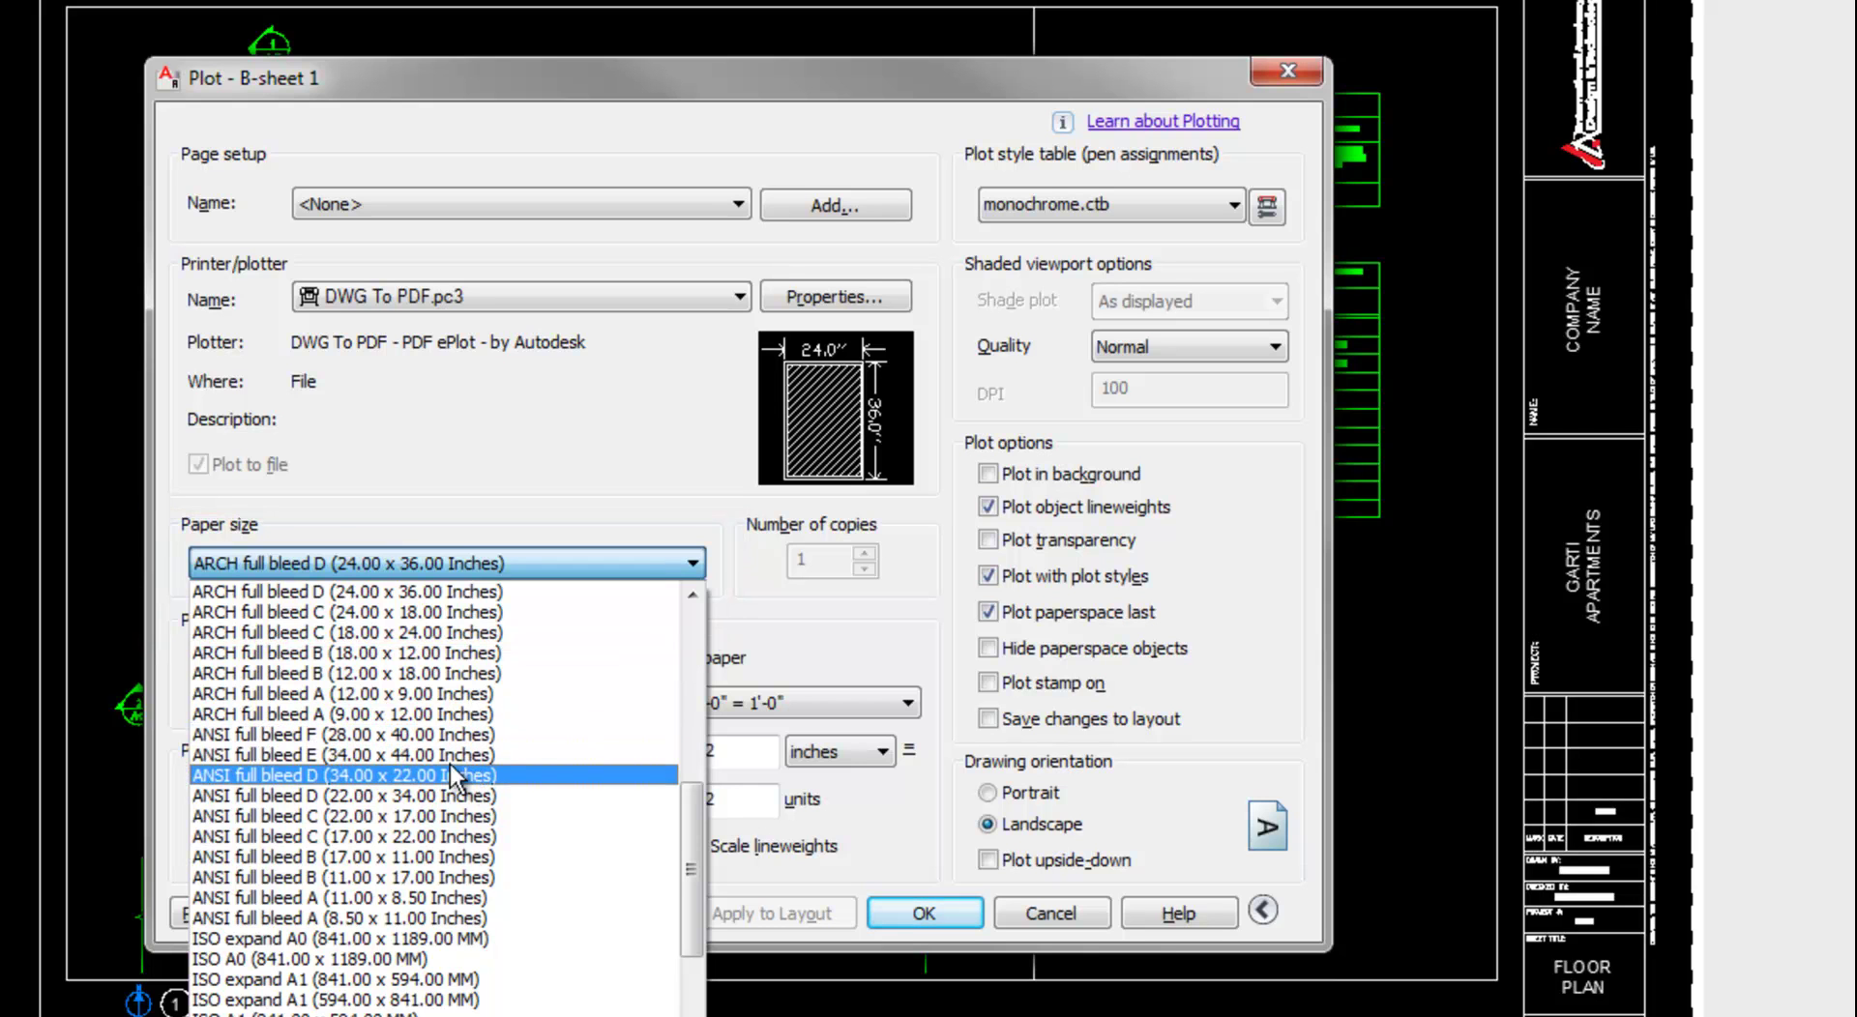
key(Home)
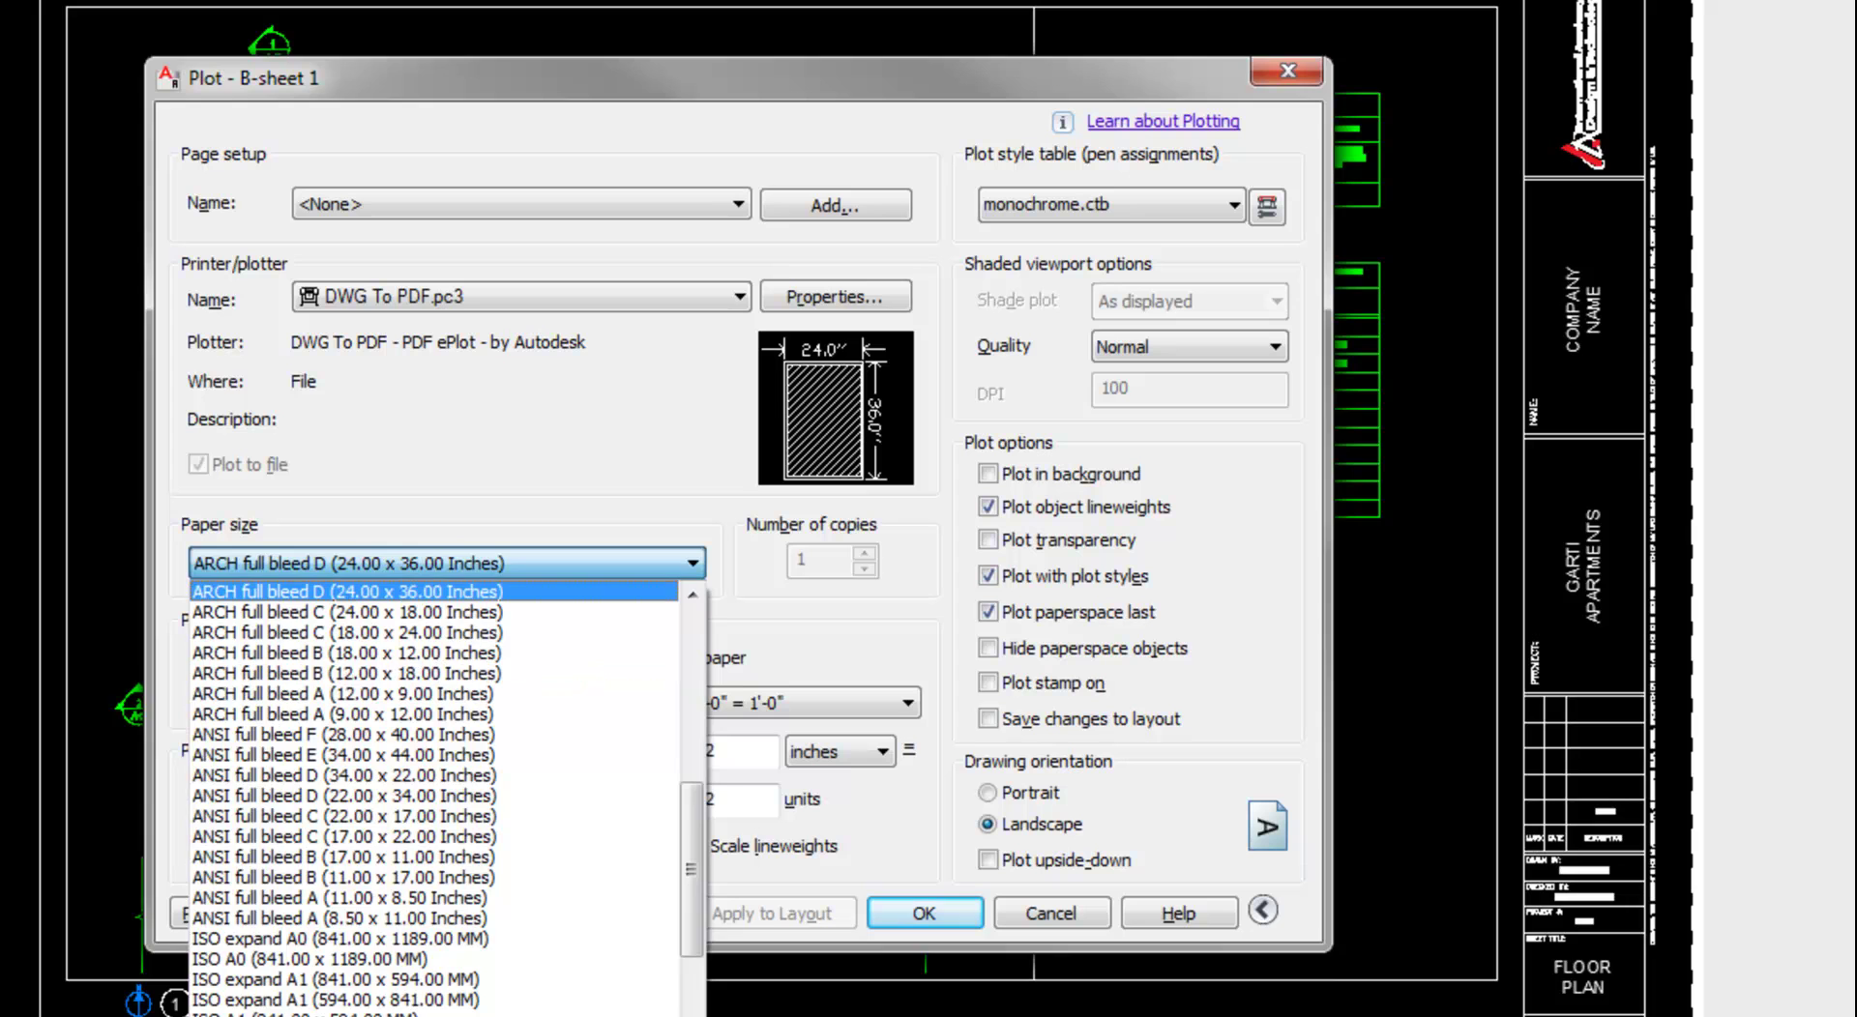
key(Return)
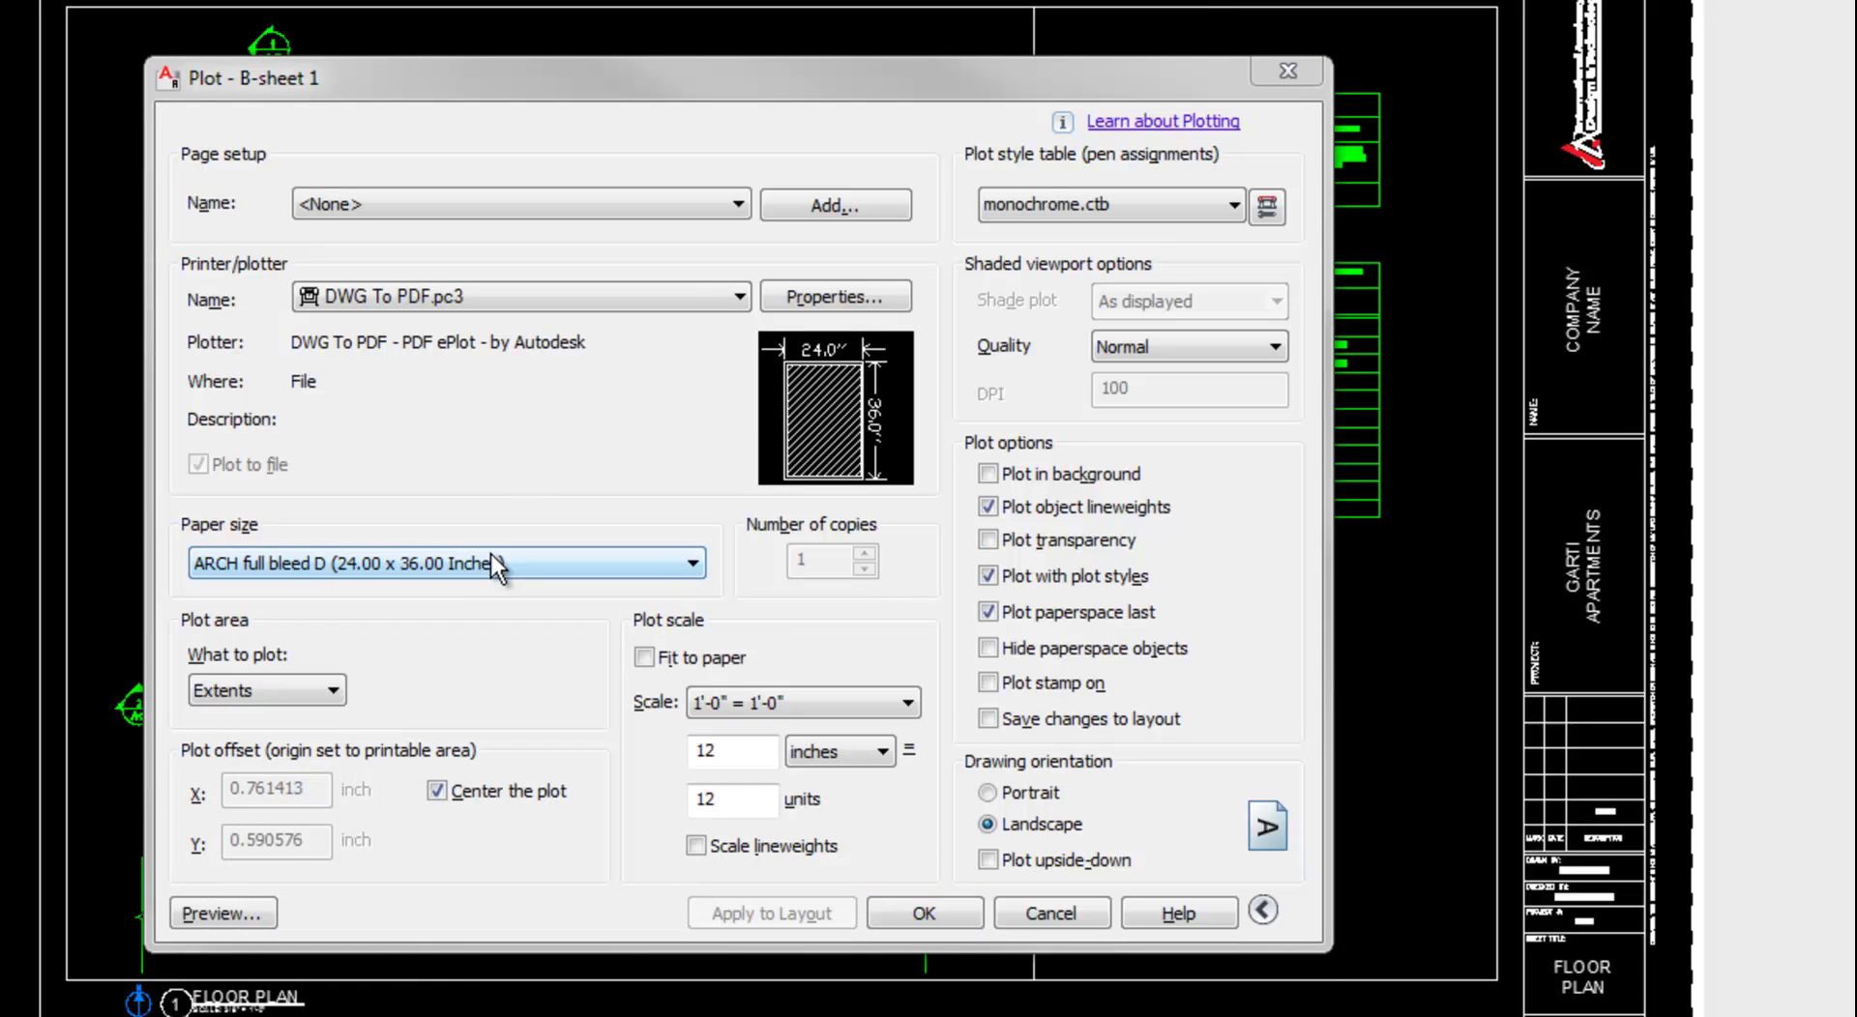
click(374, 564)
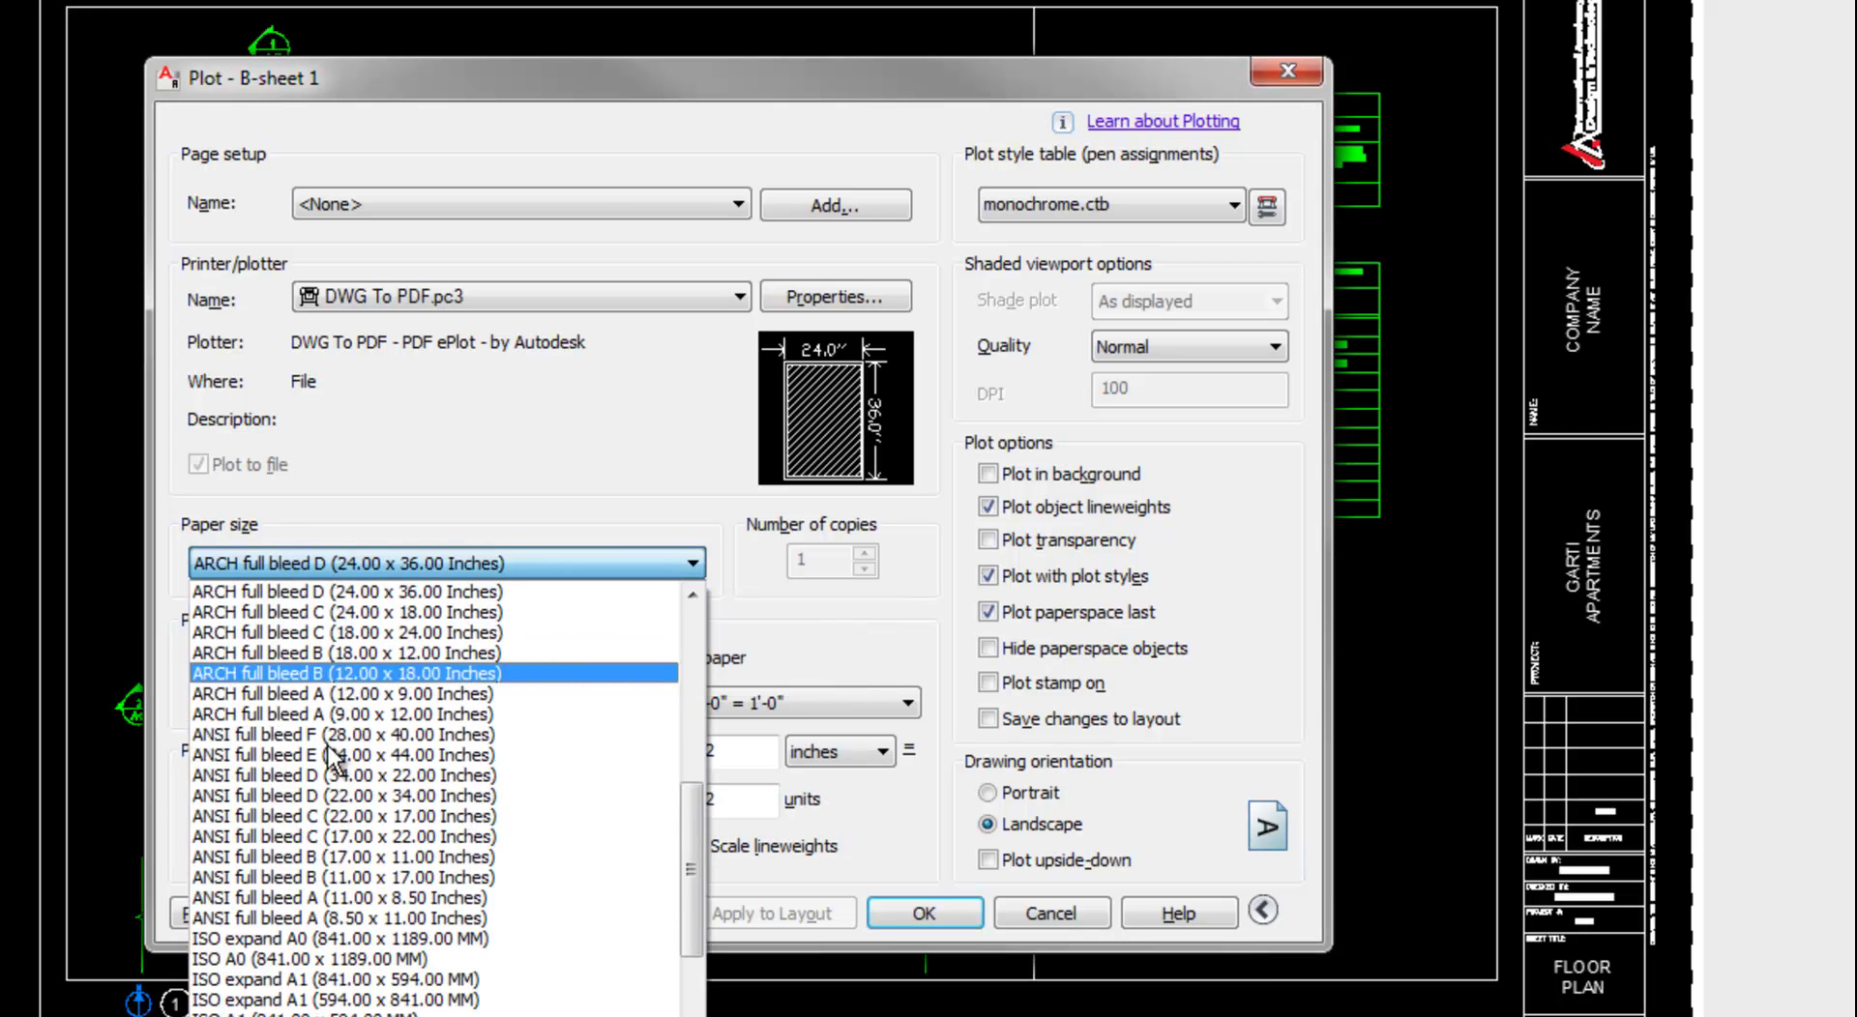
scroll(405, 733, up, 5)
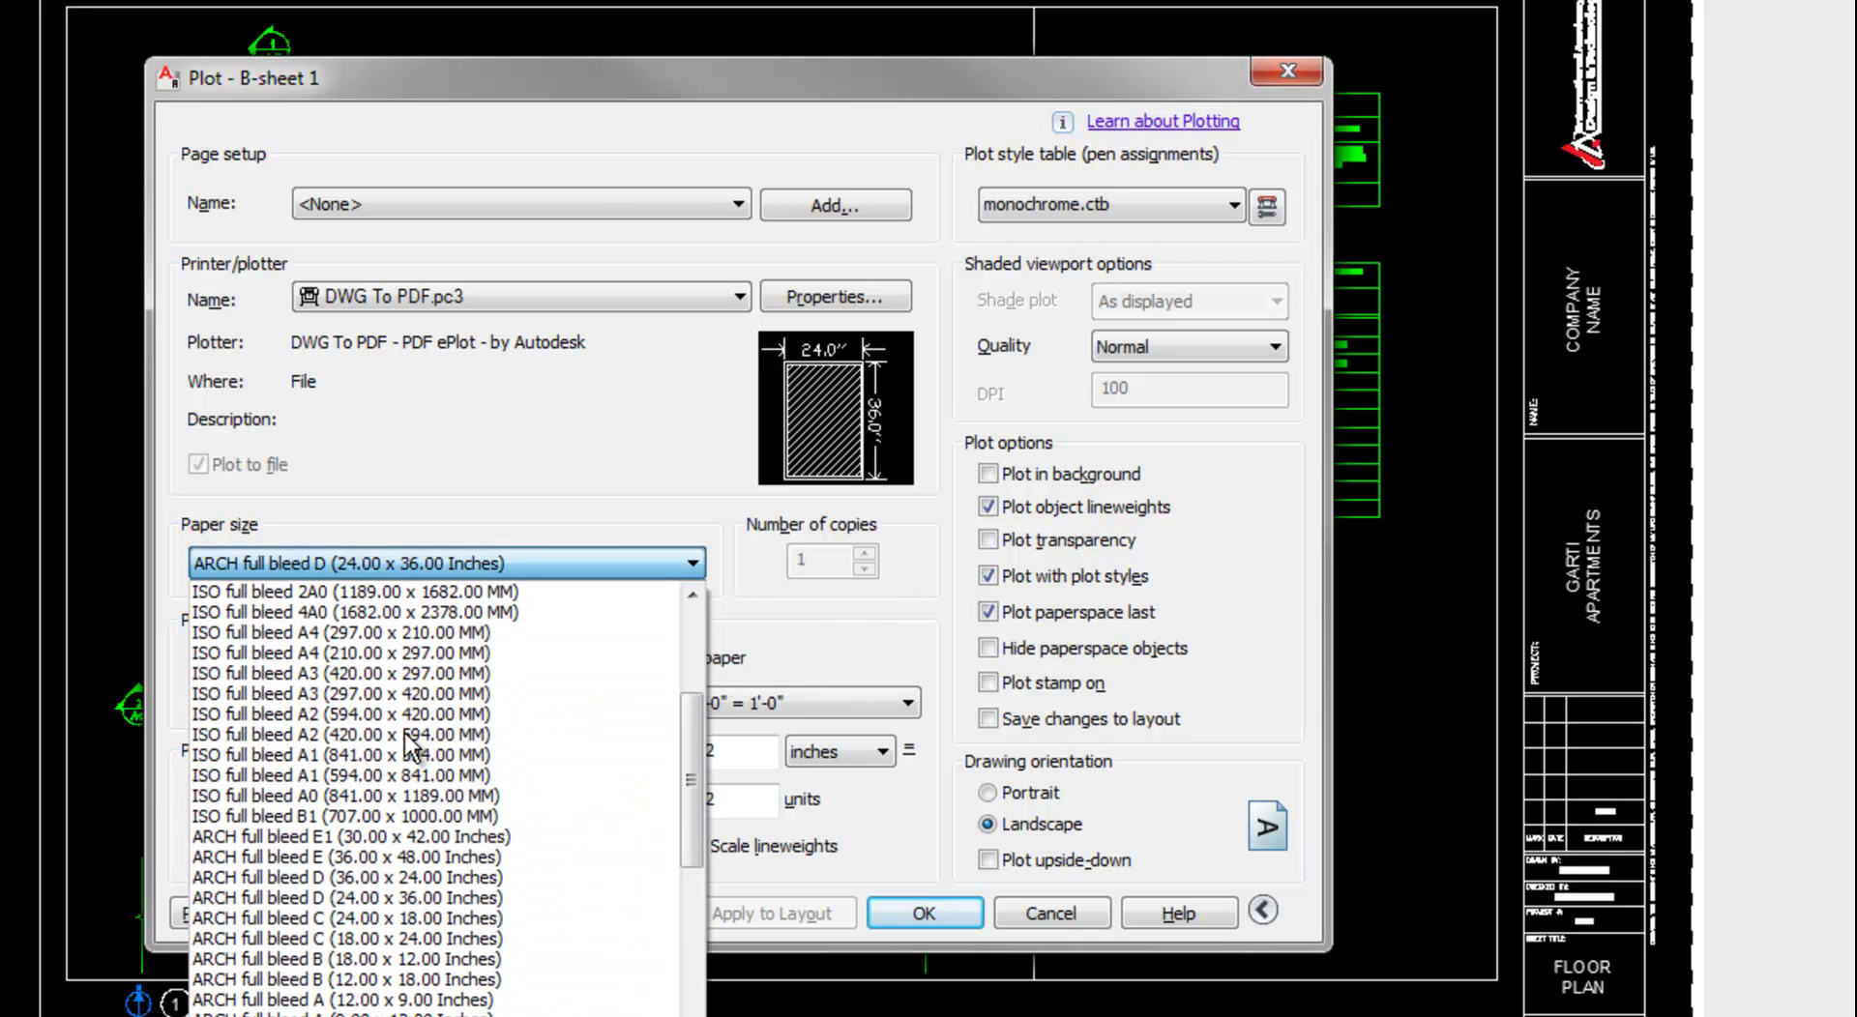
scroll(404, 733, down, 7)
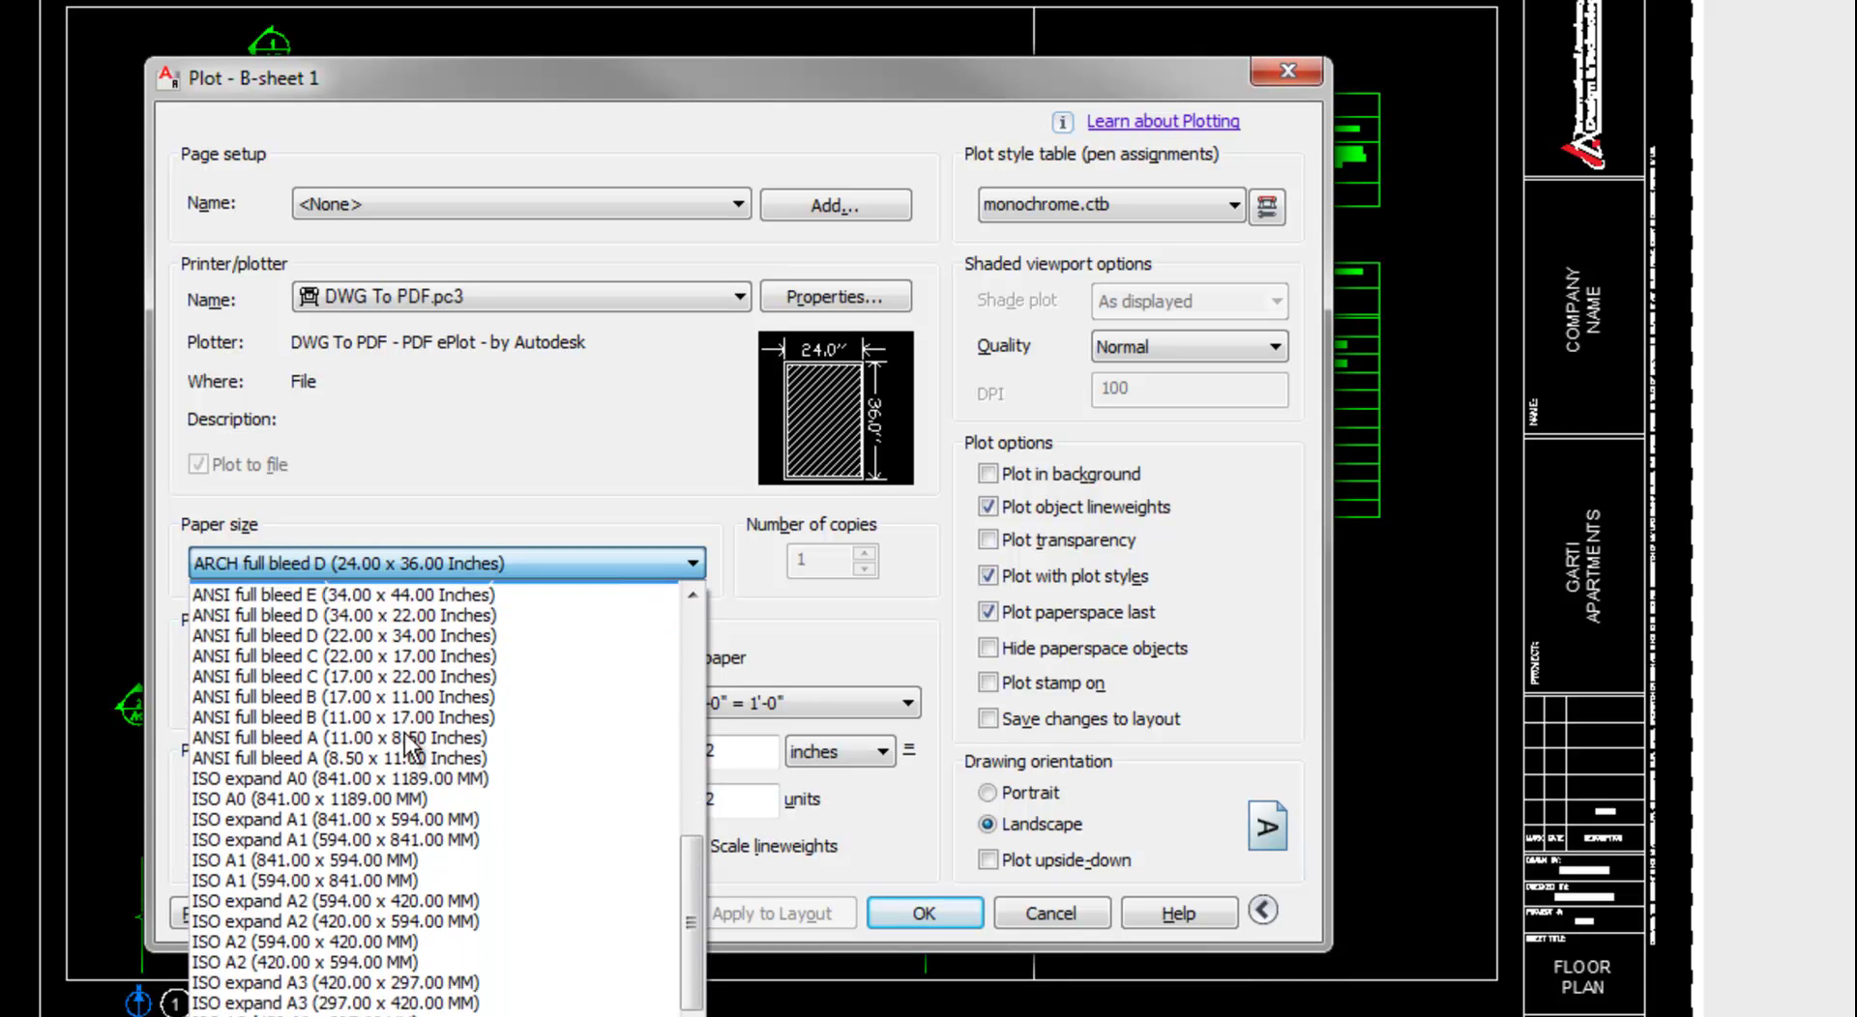
scroll(404, 733, down, 1)
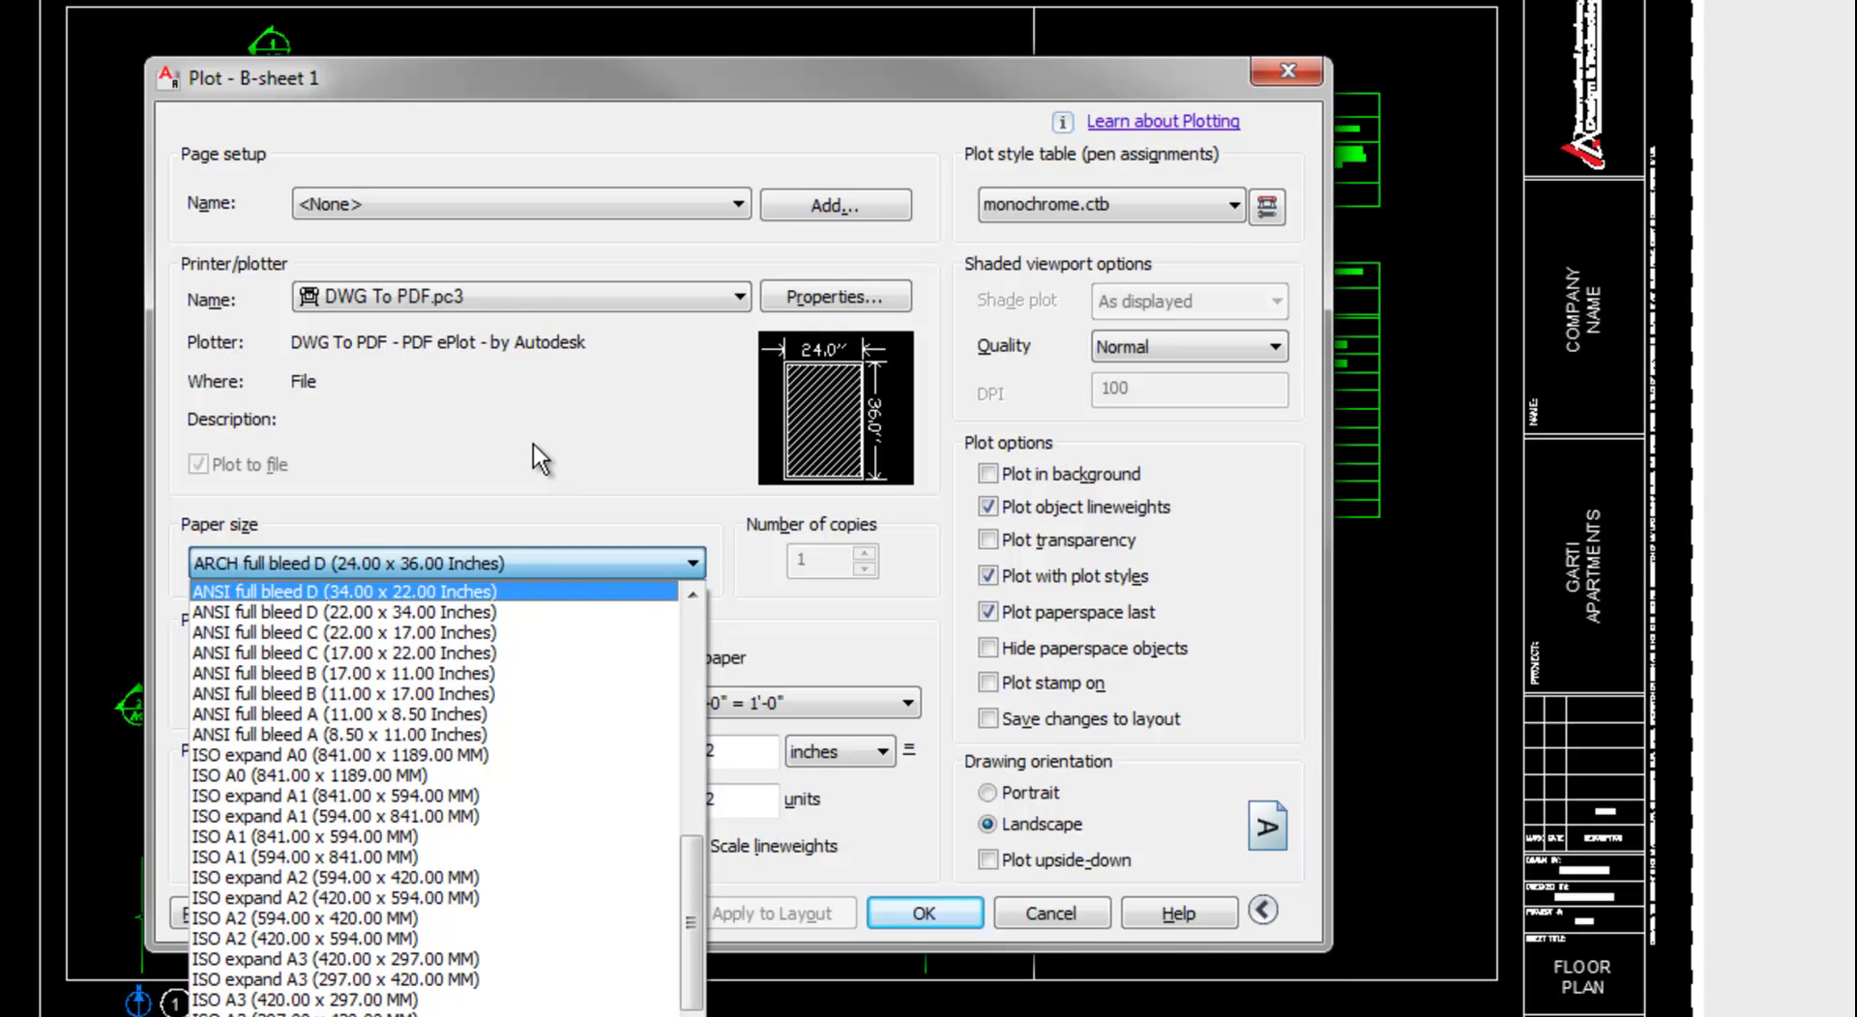
click(501, 414)
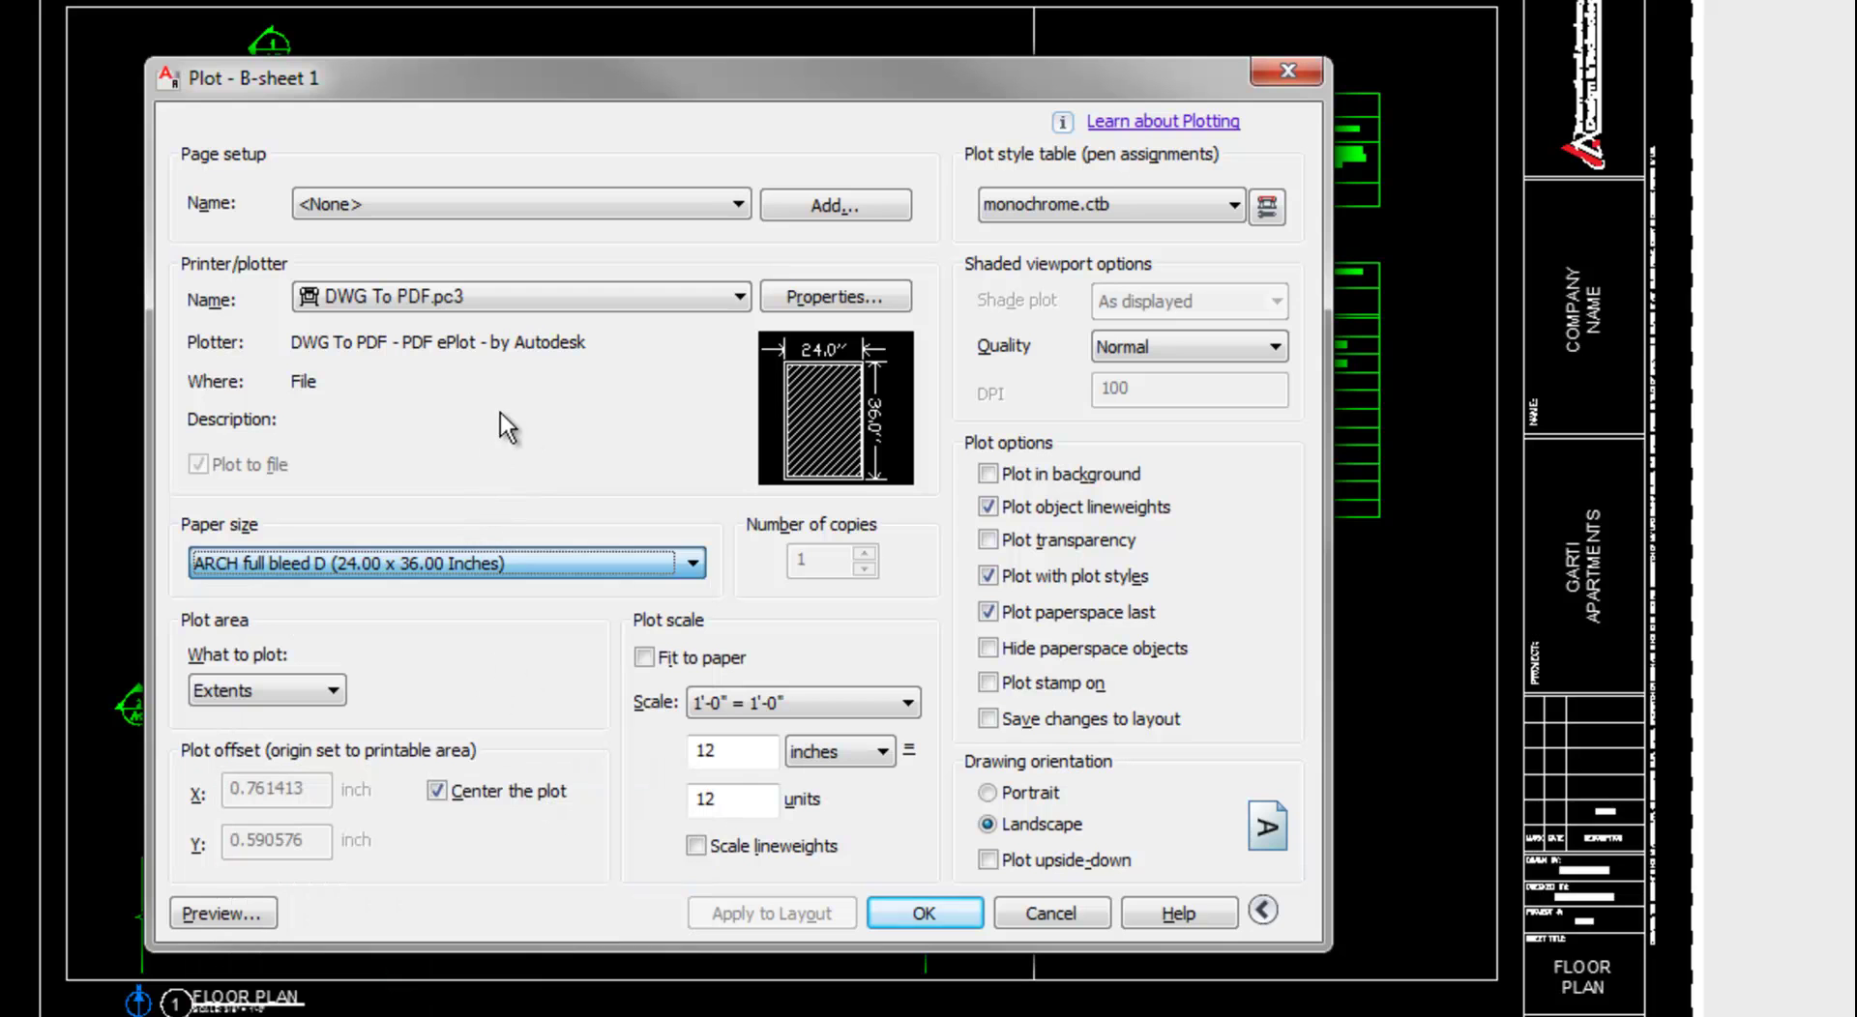
click(322, 698)
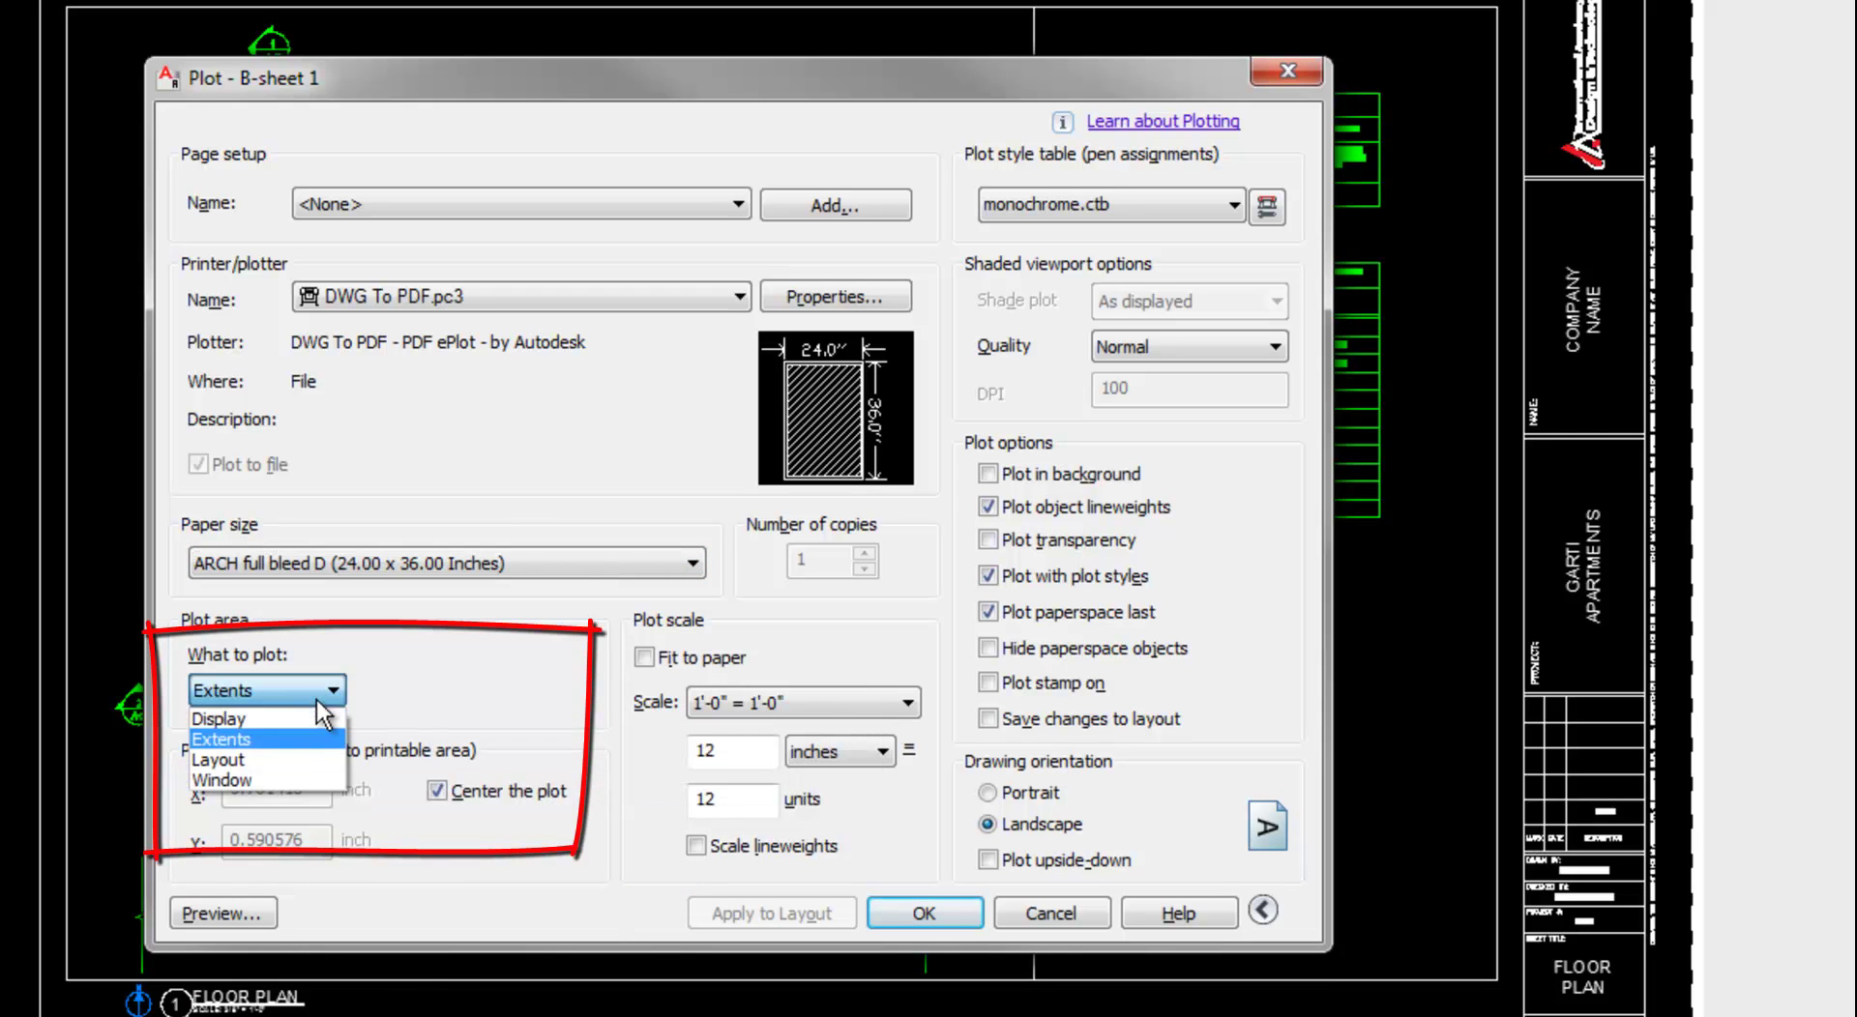
click(287, 739)
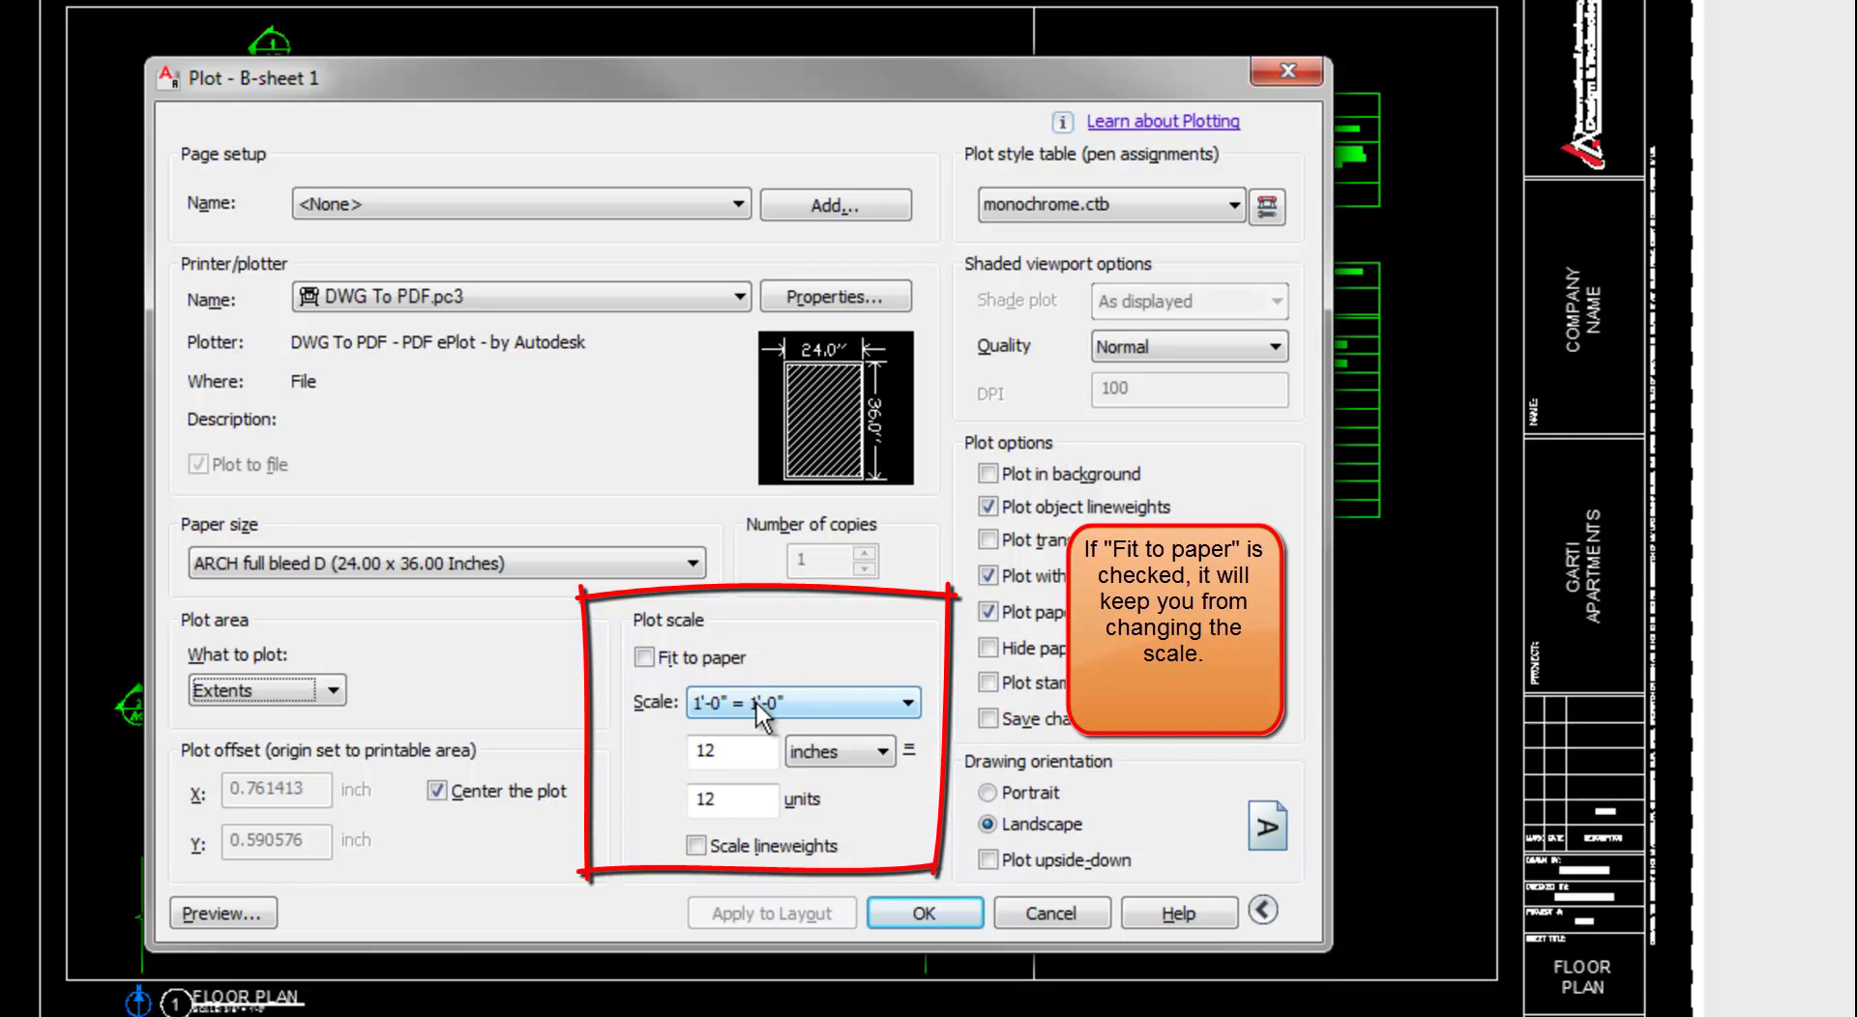
Set the plot scale to 1:1, with 1 inch equal to 1 drawing unit
double_click(716, 751)
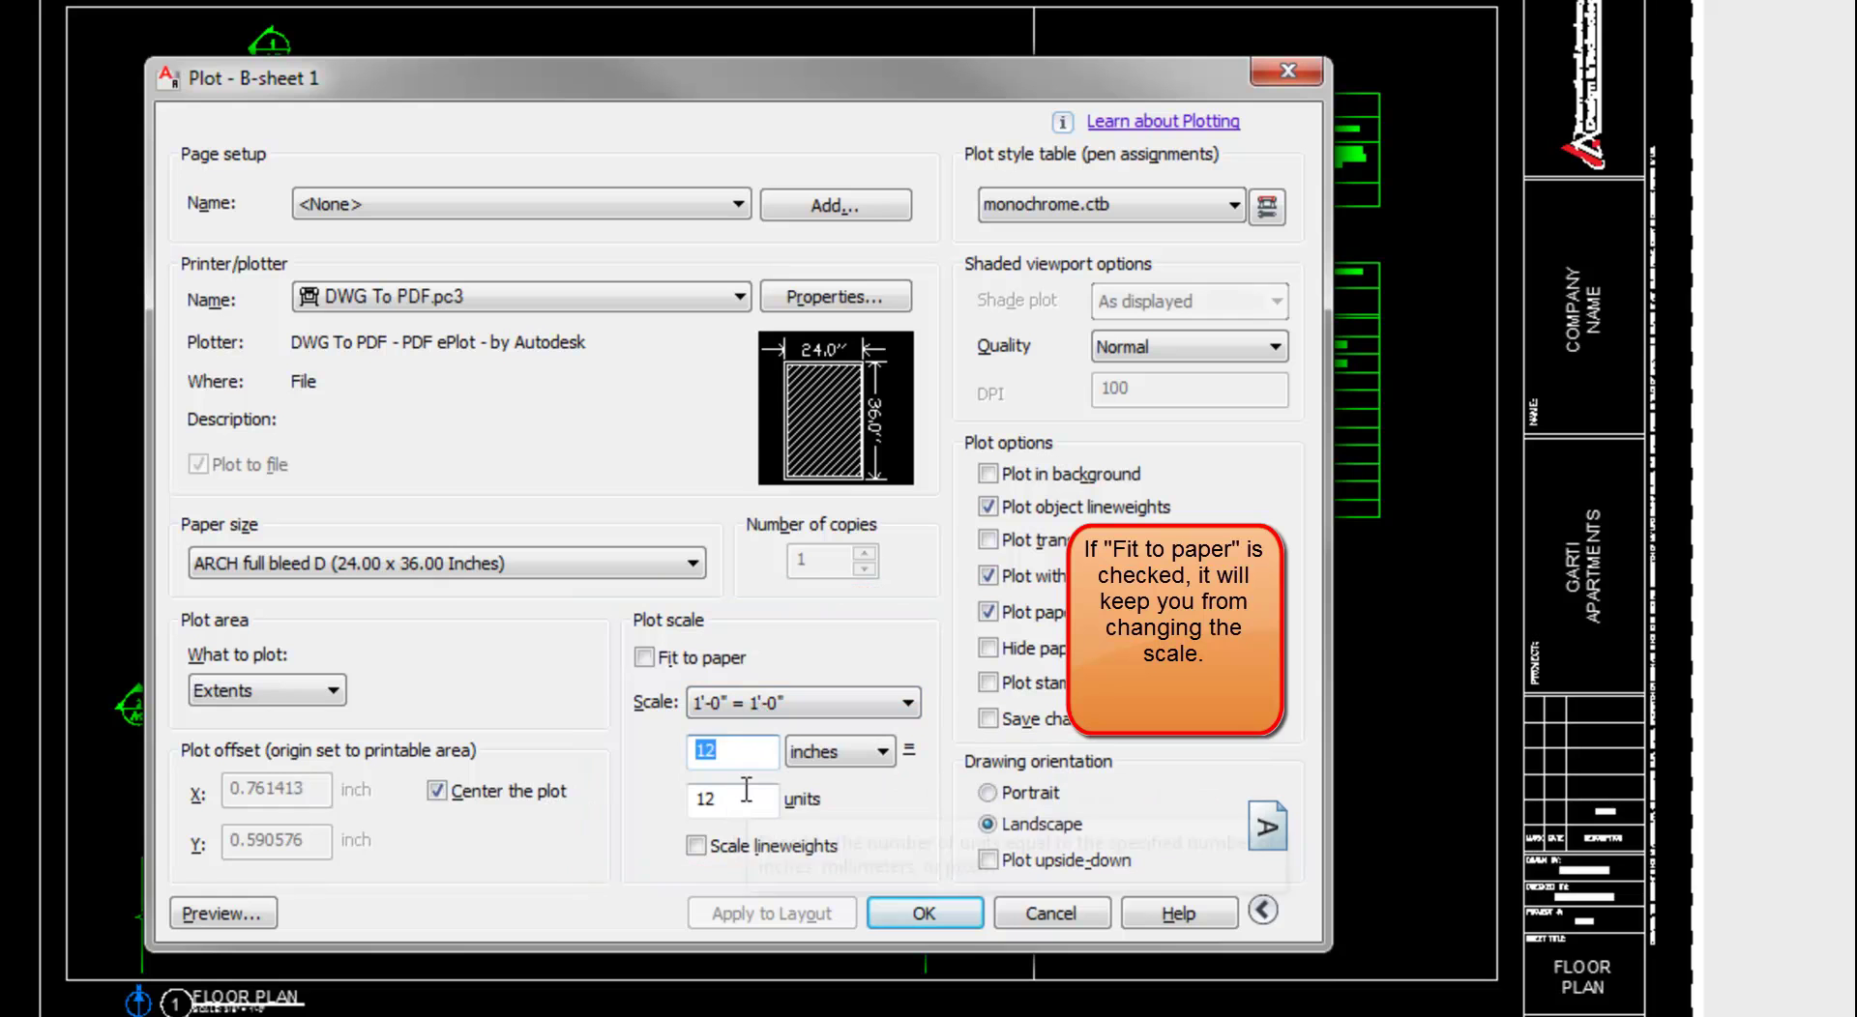
text(1)
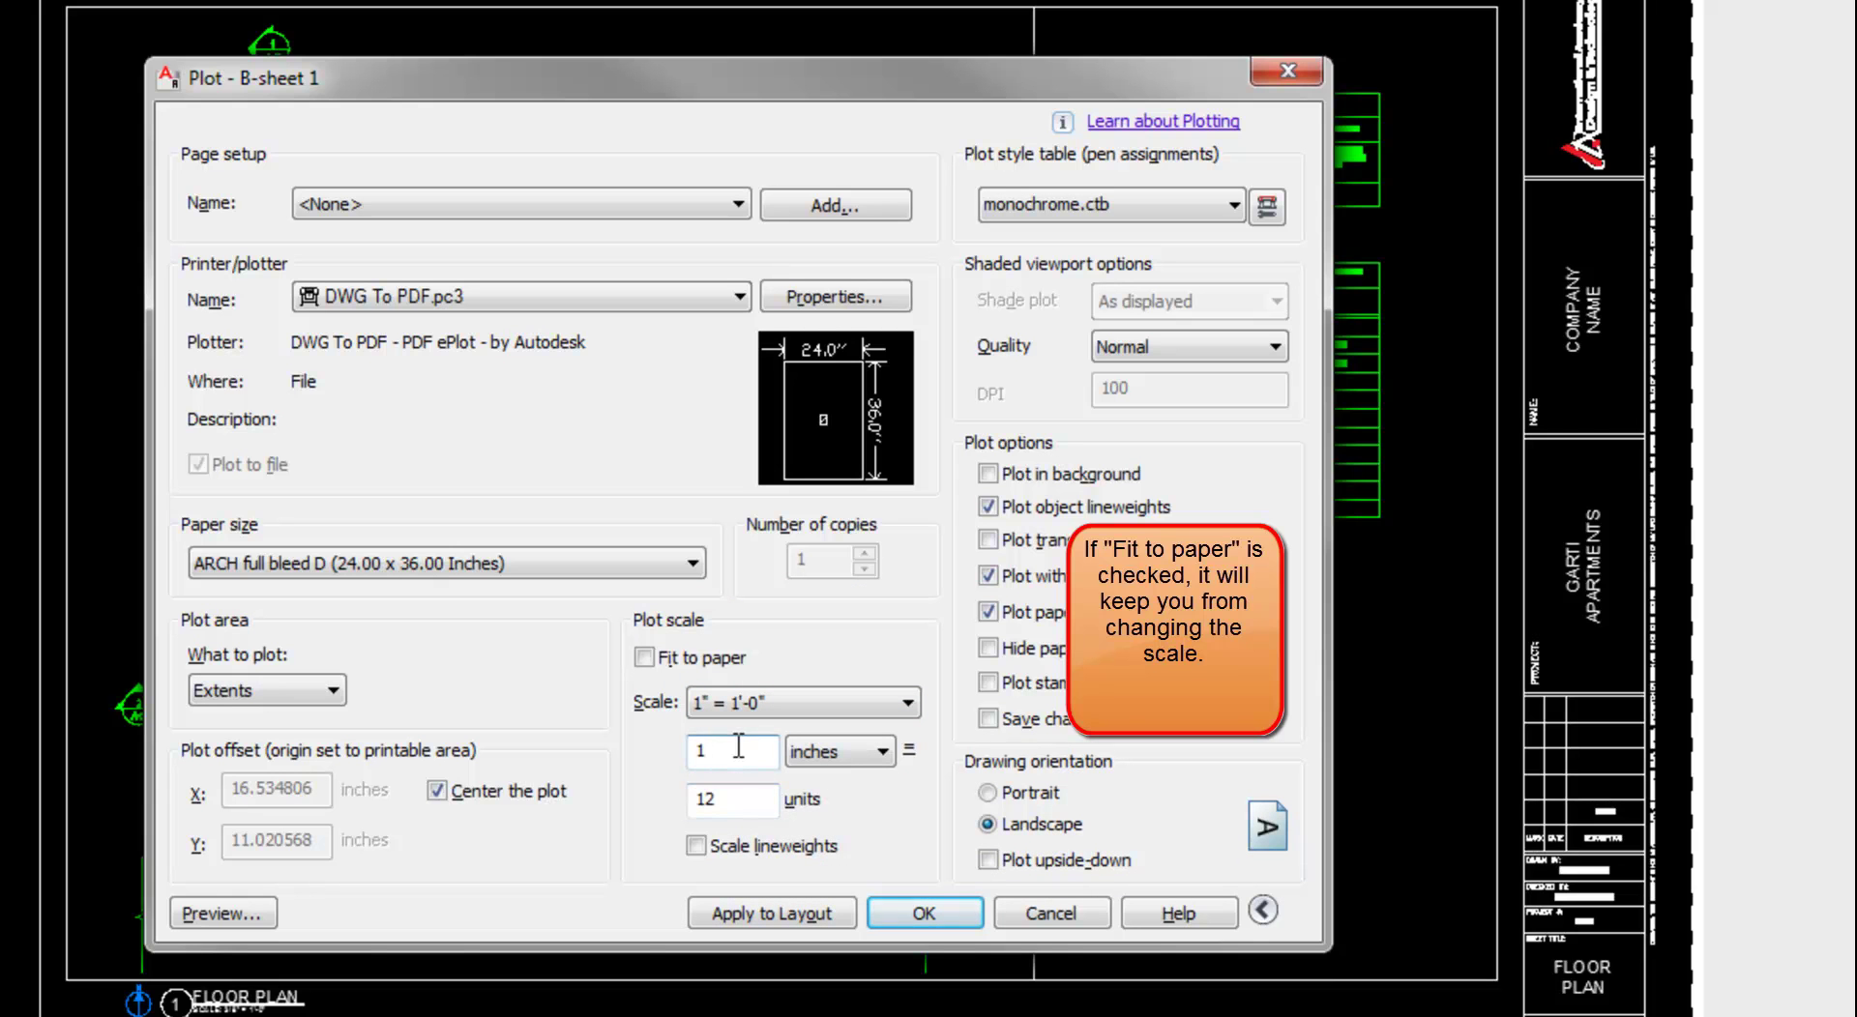
double_click(735, 798)
text(1)
click(712, 750)
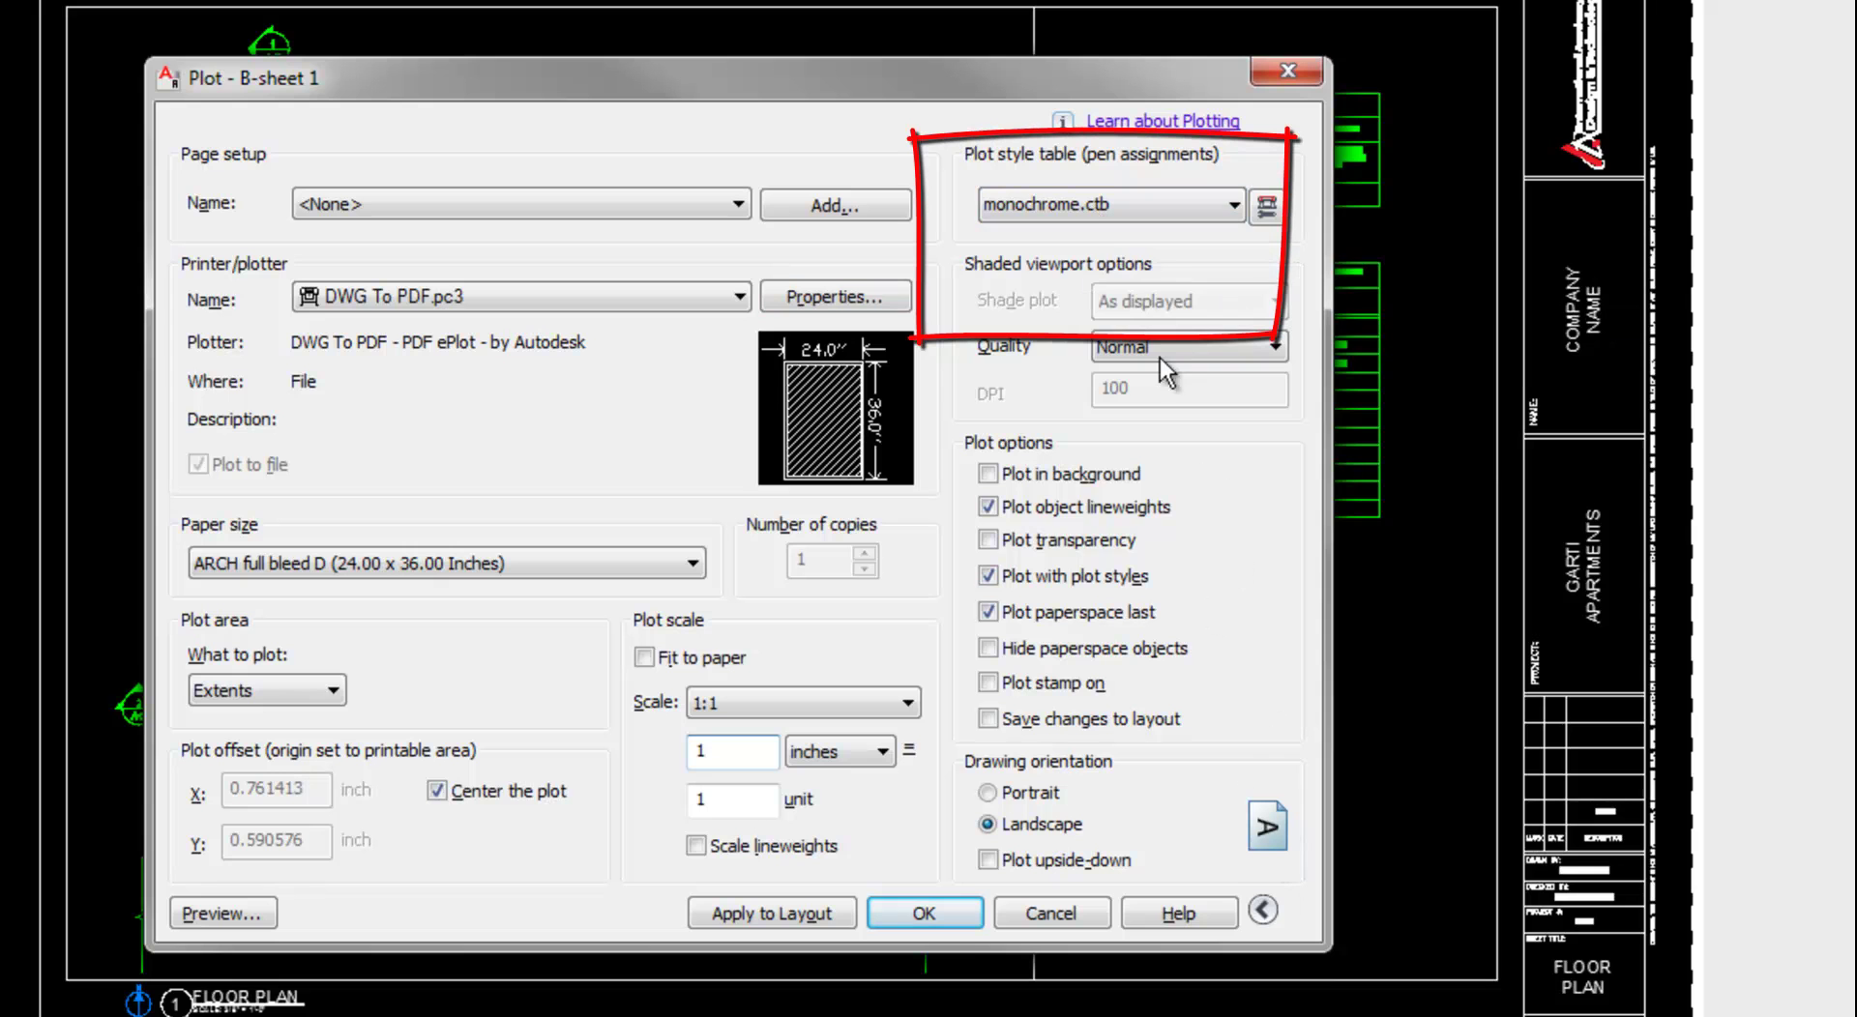
Assign the monochrome.ctb plot style table and apply the plot settings to the layout
click(1080, 197)
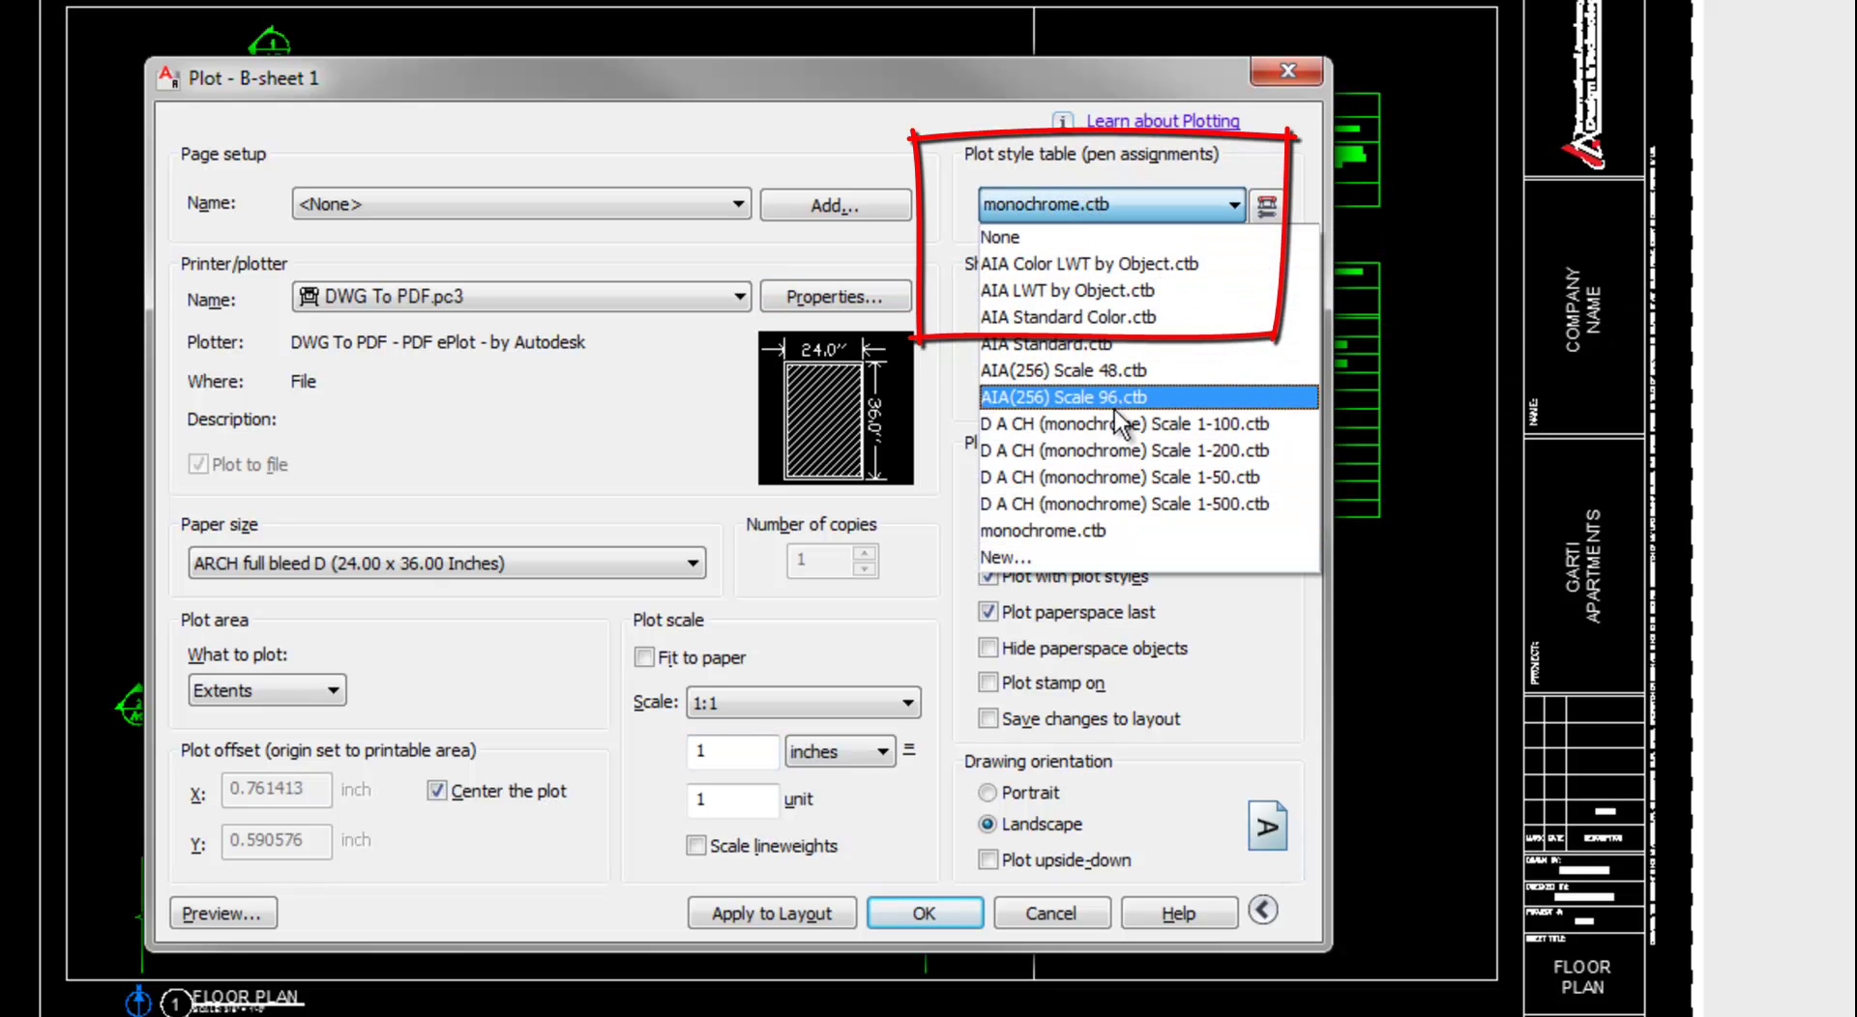
click(1111, 530)
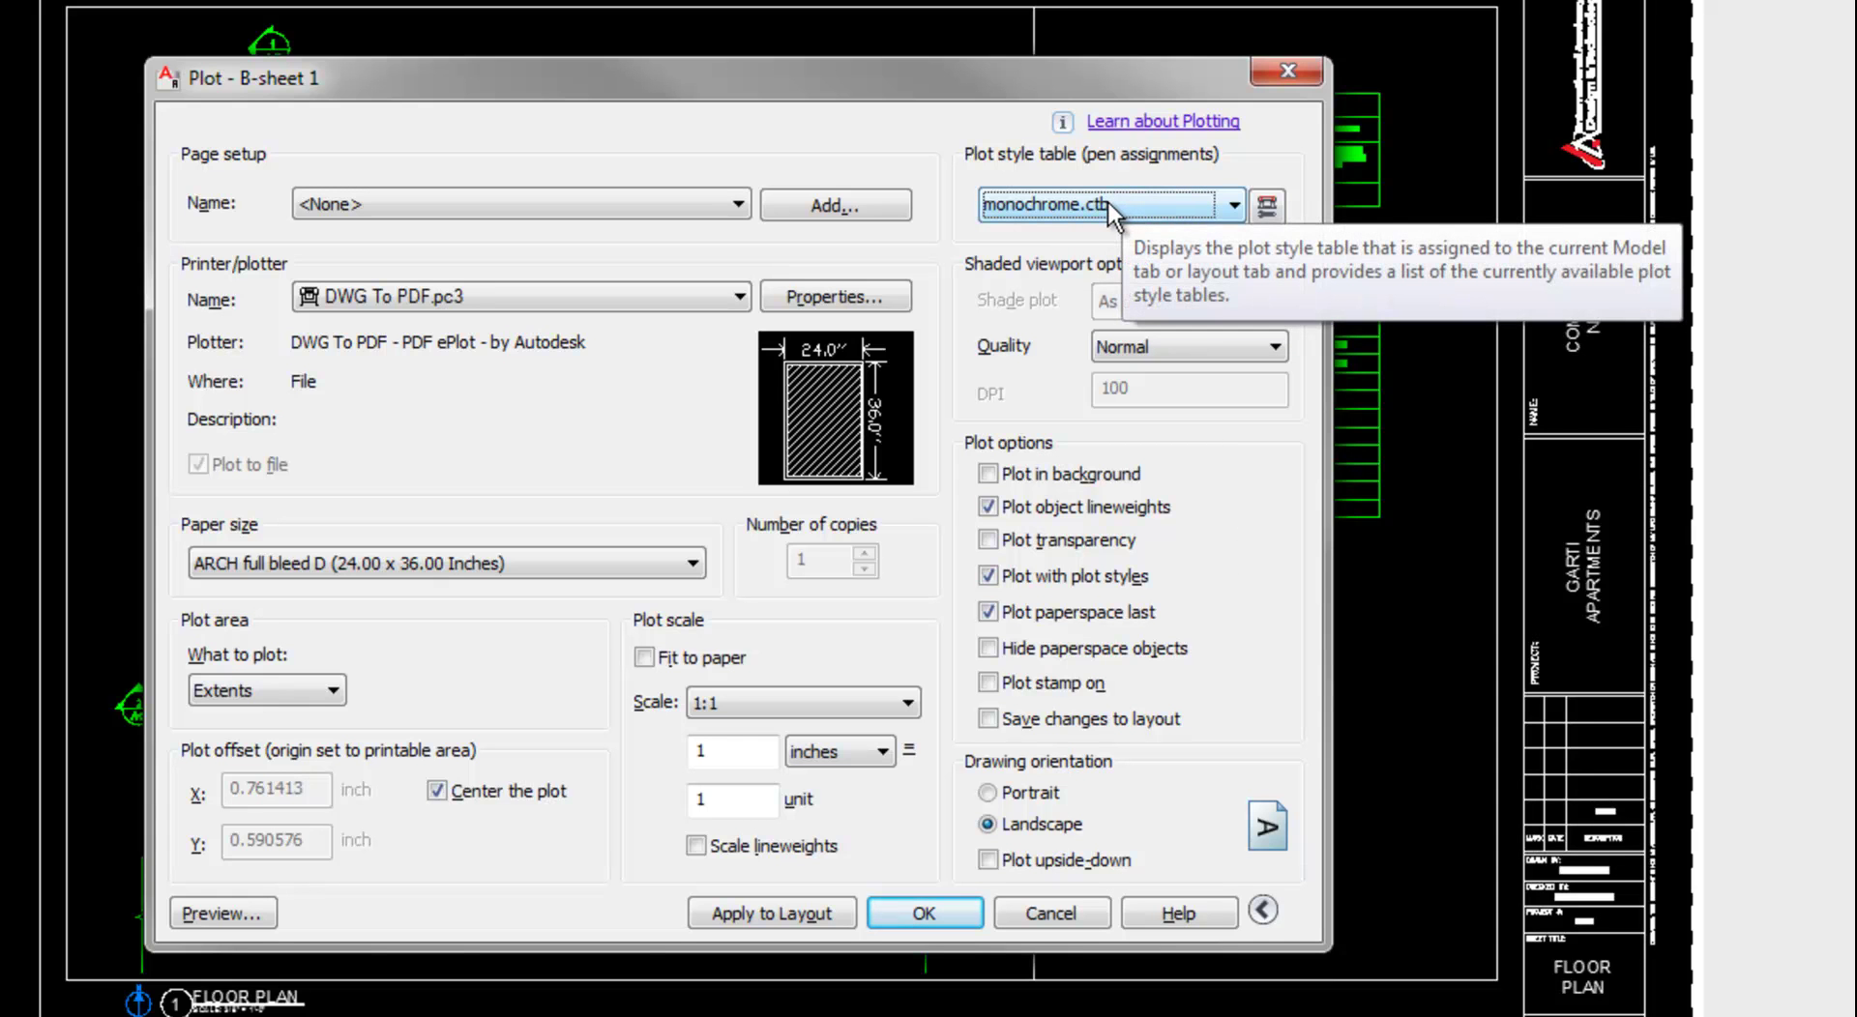
click(1108, 204)
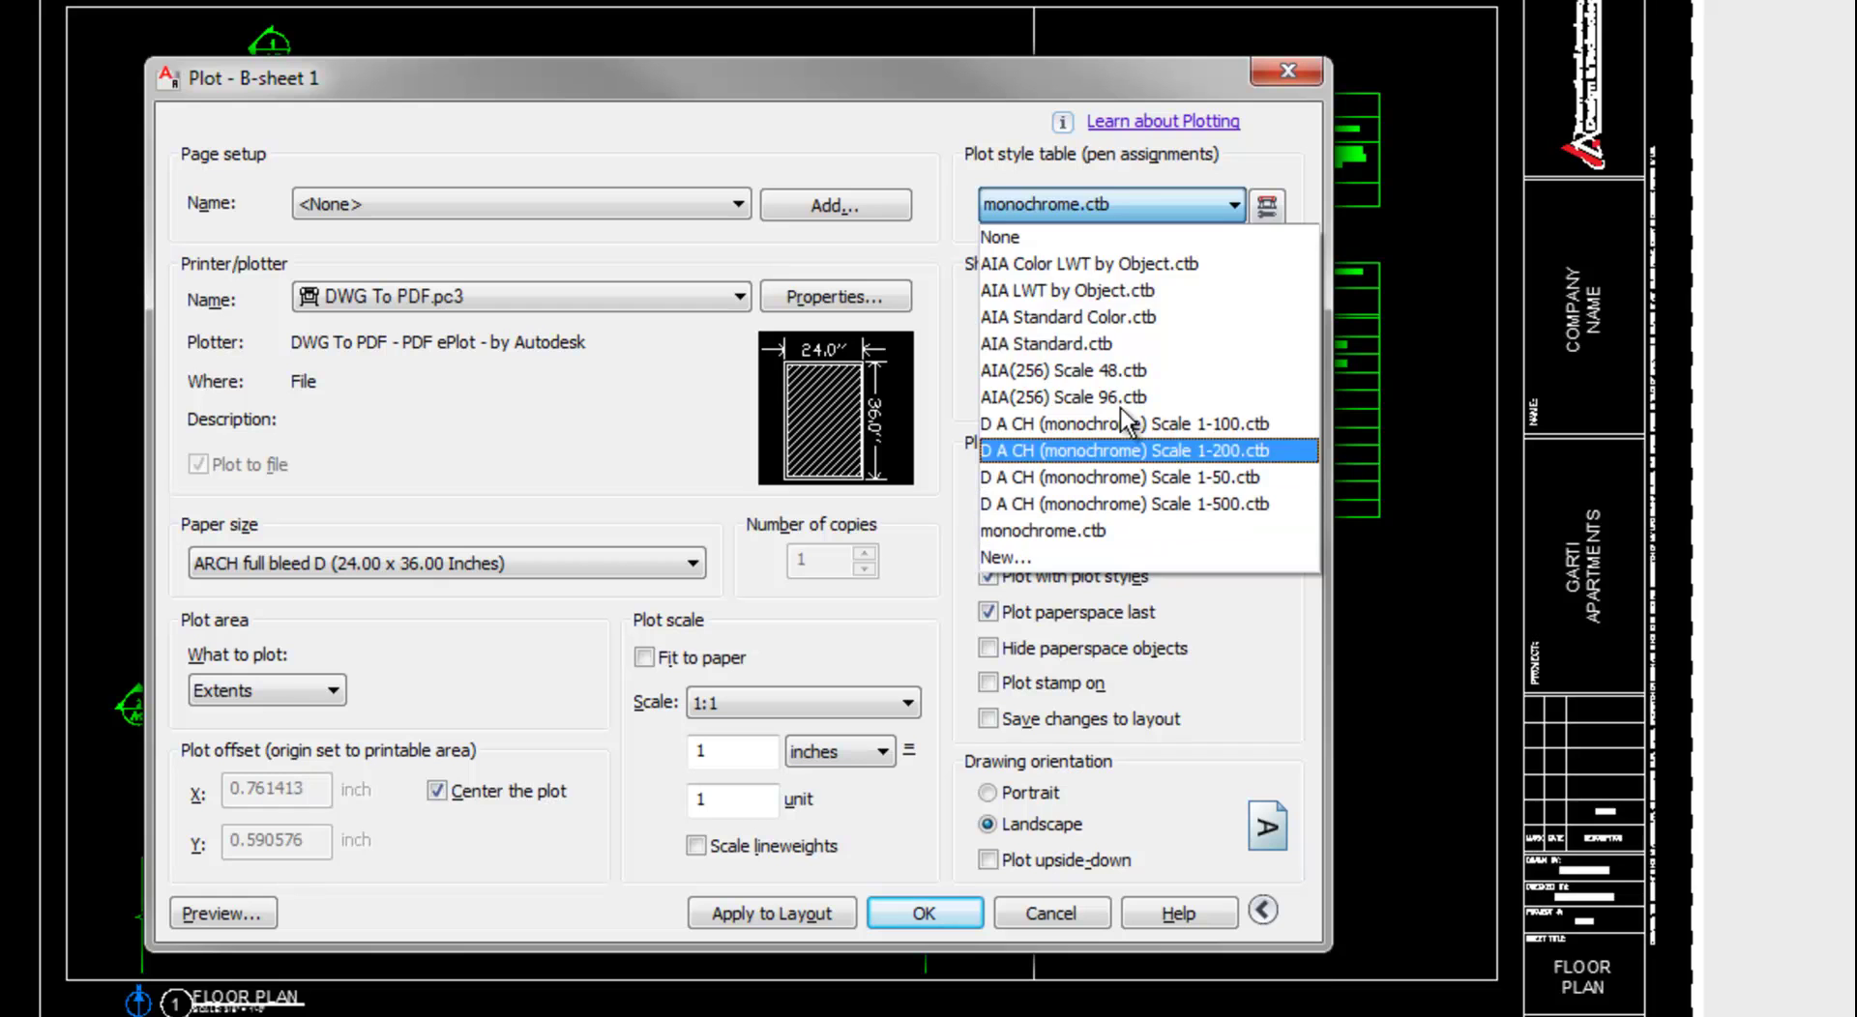
click(1087, 66)
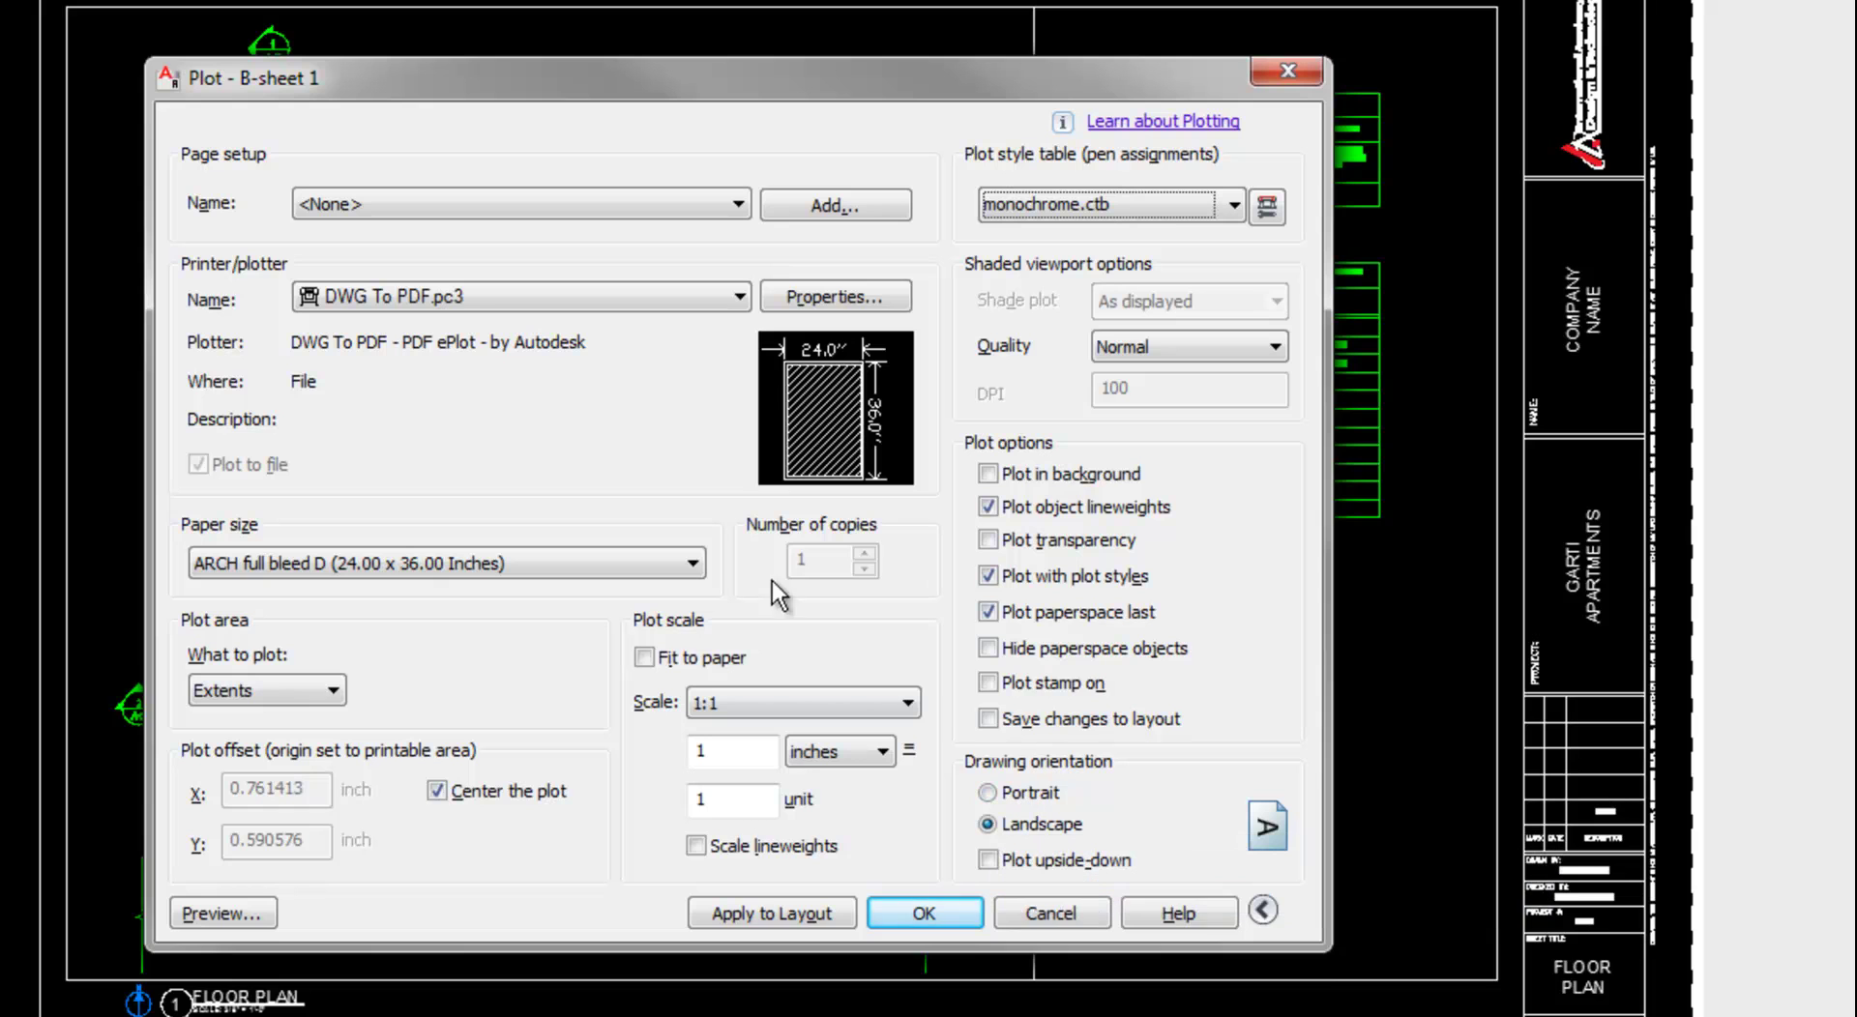
click(758, 914)
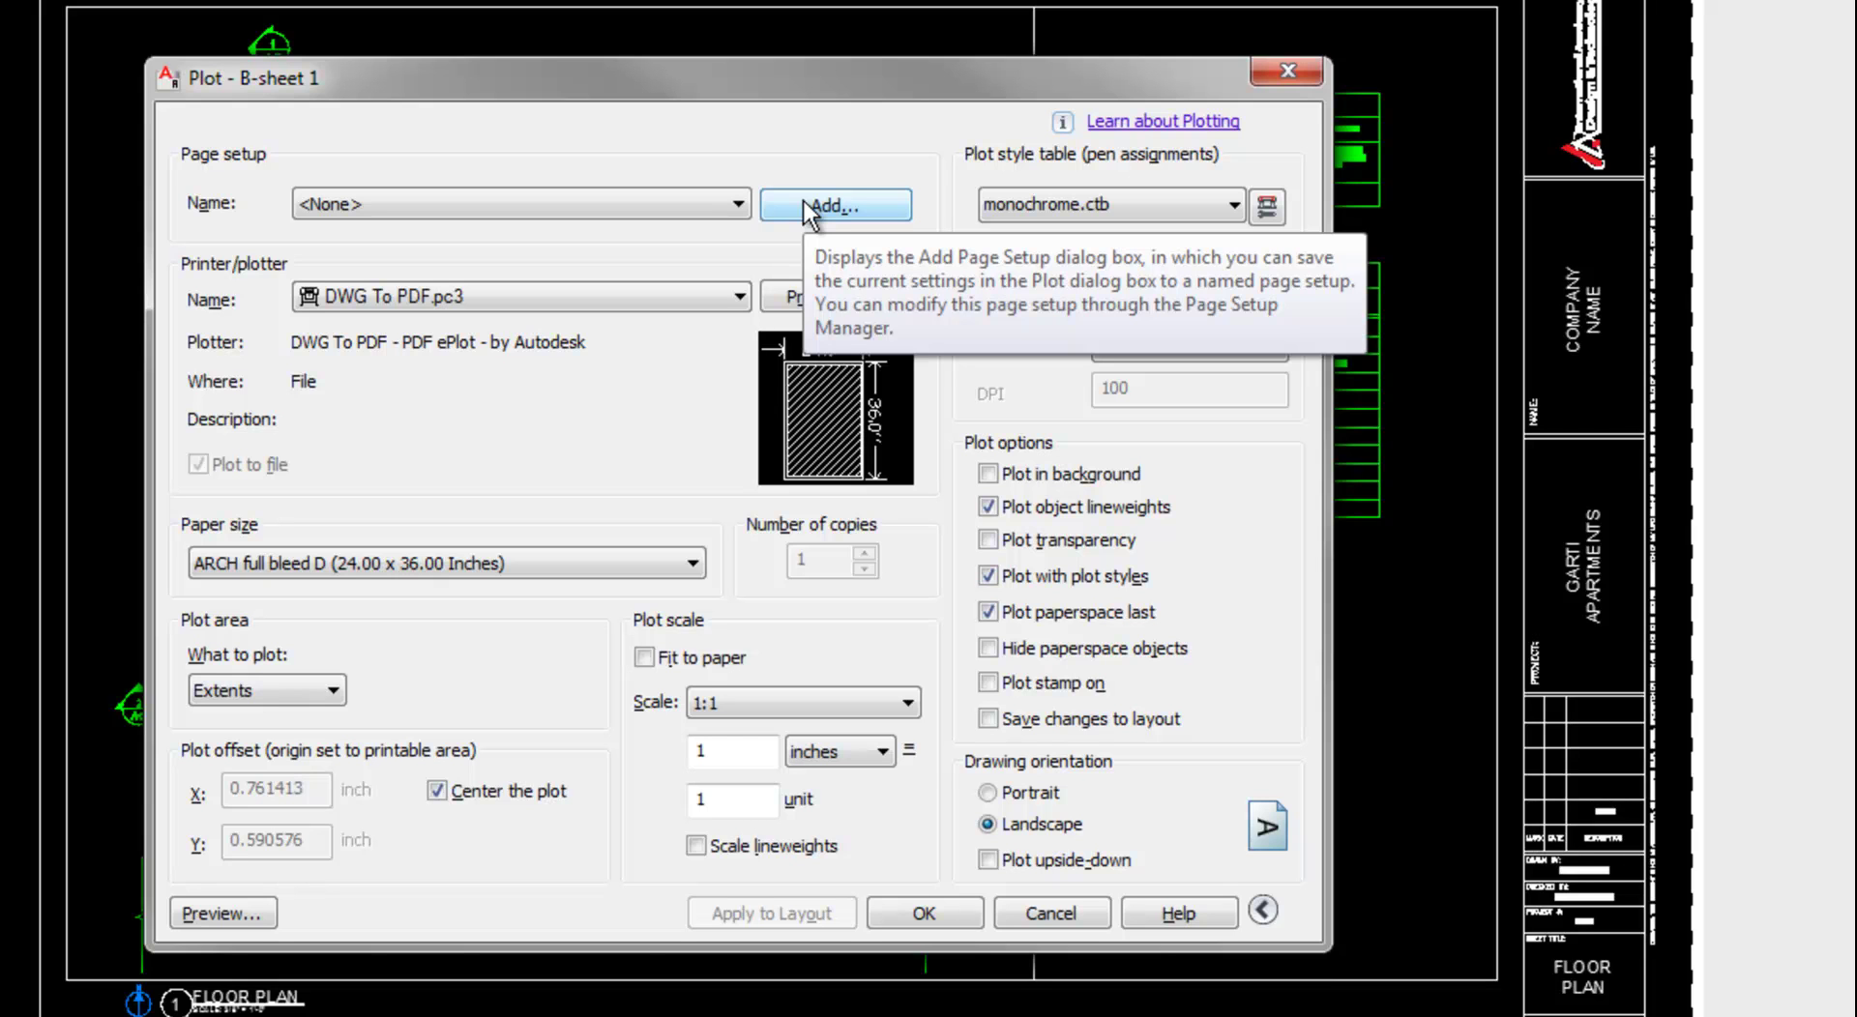
click(733, 203)
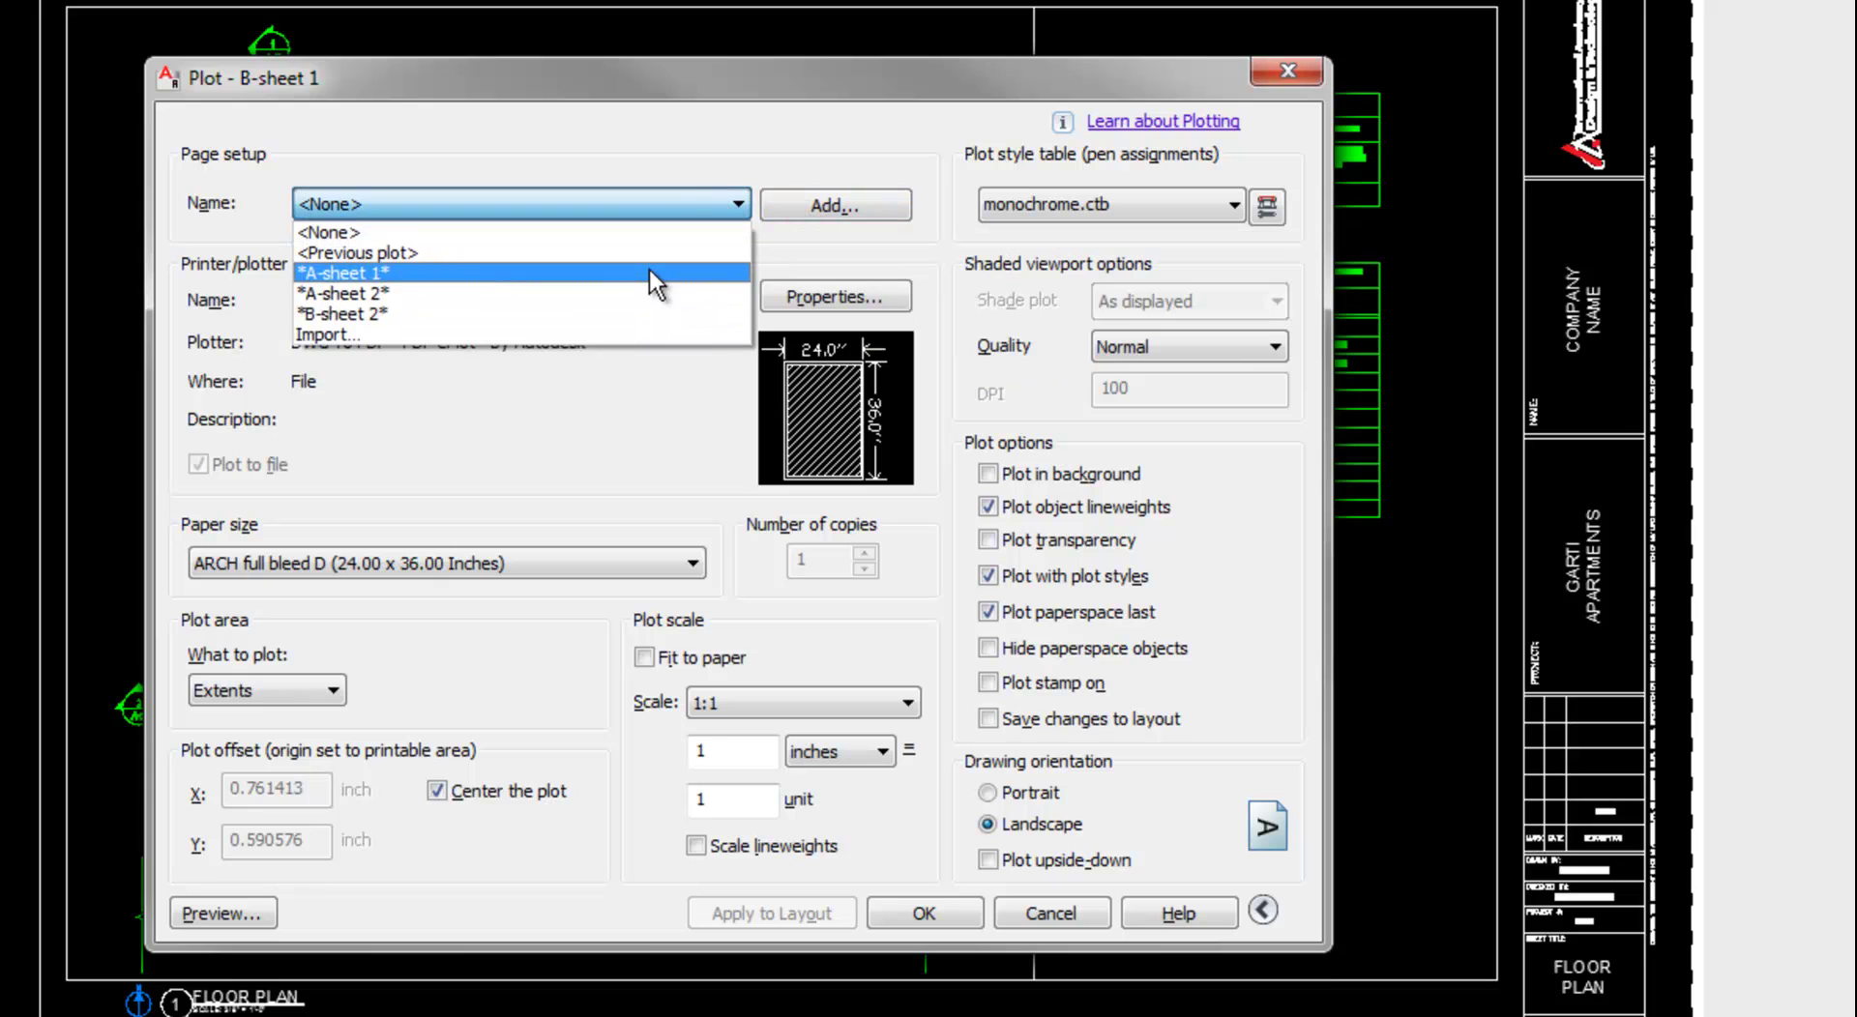
click(669, 141)
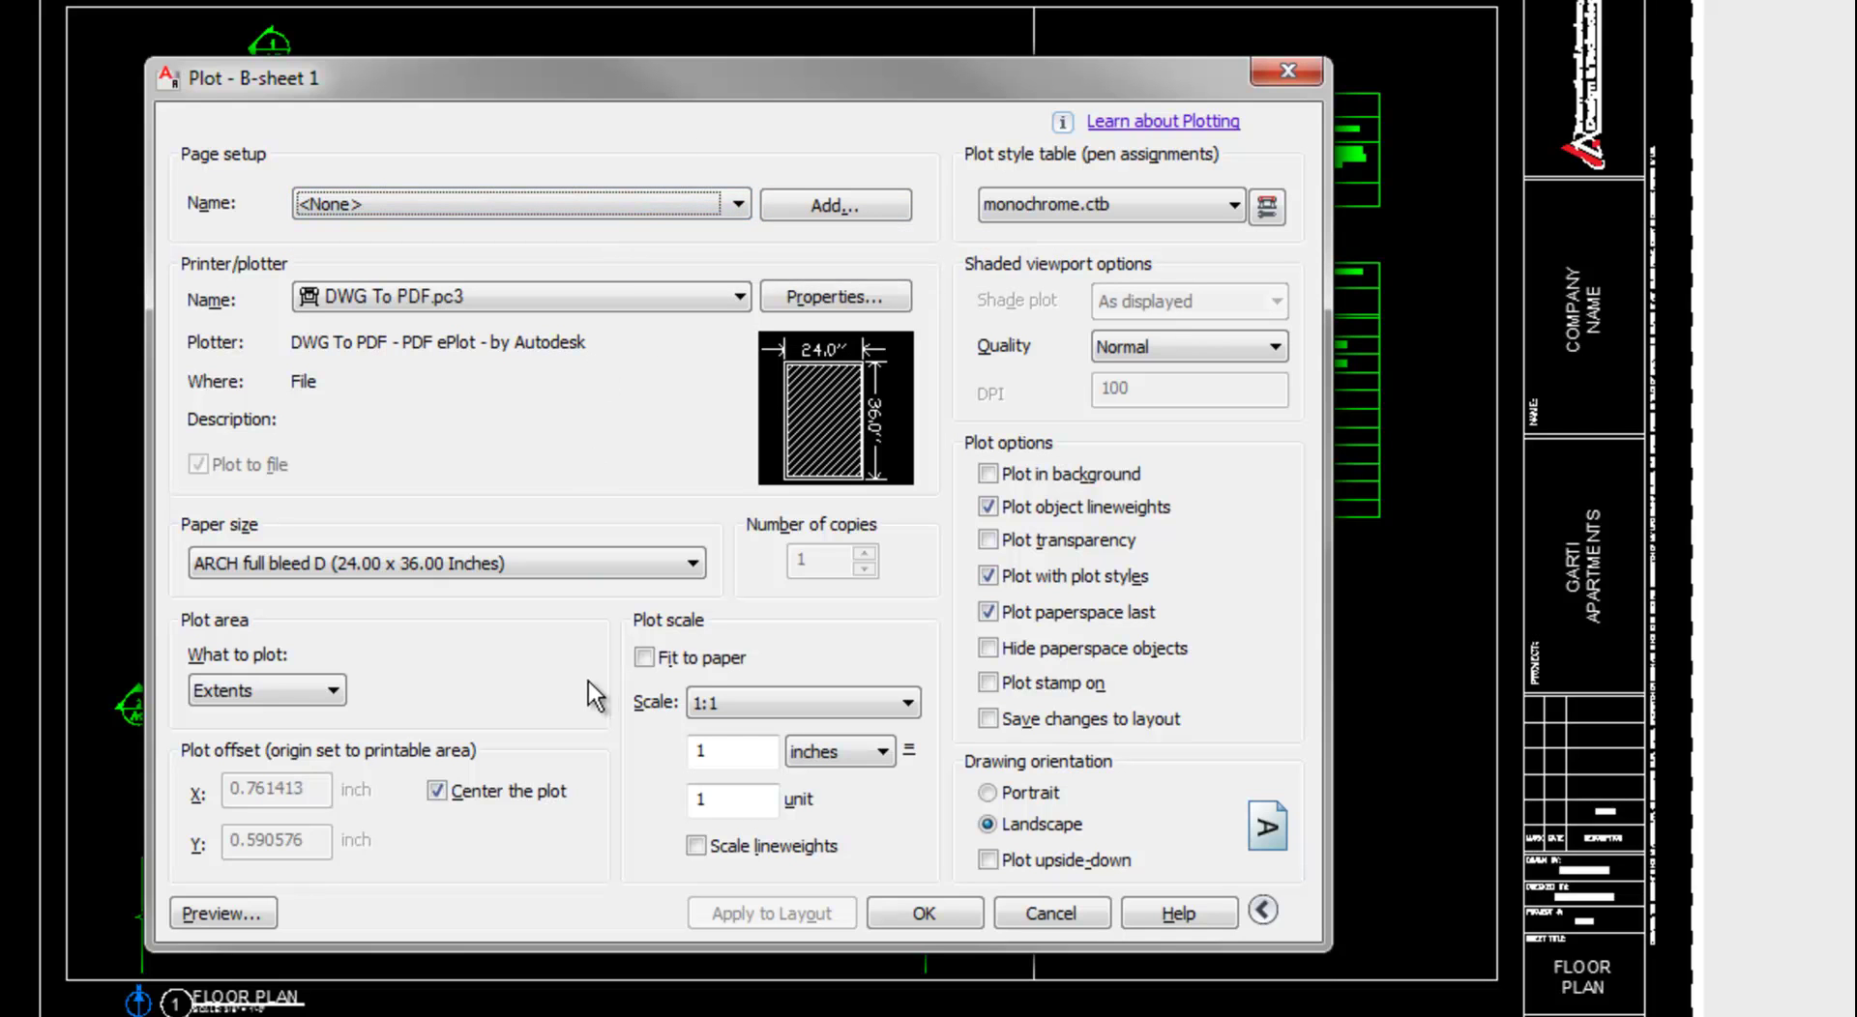
Preview the sheet's plot, return to the plot settings and start plotting to a PDF file
click(205, 913)
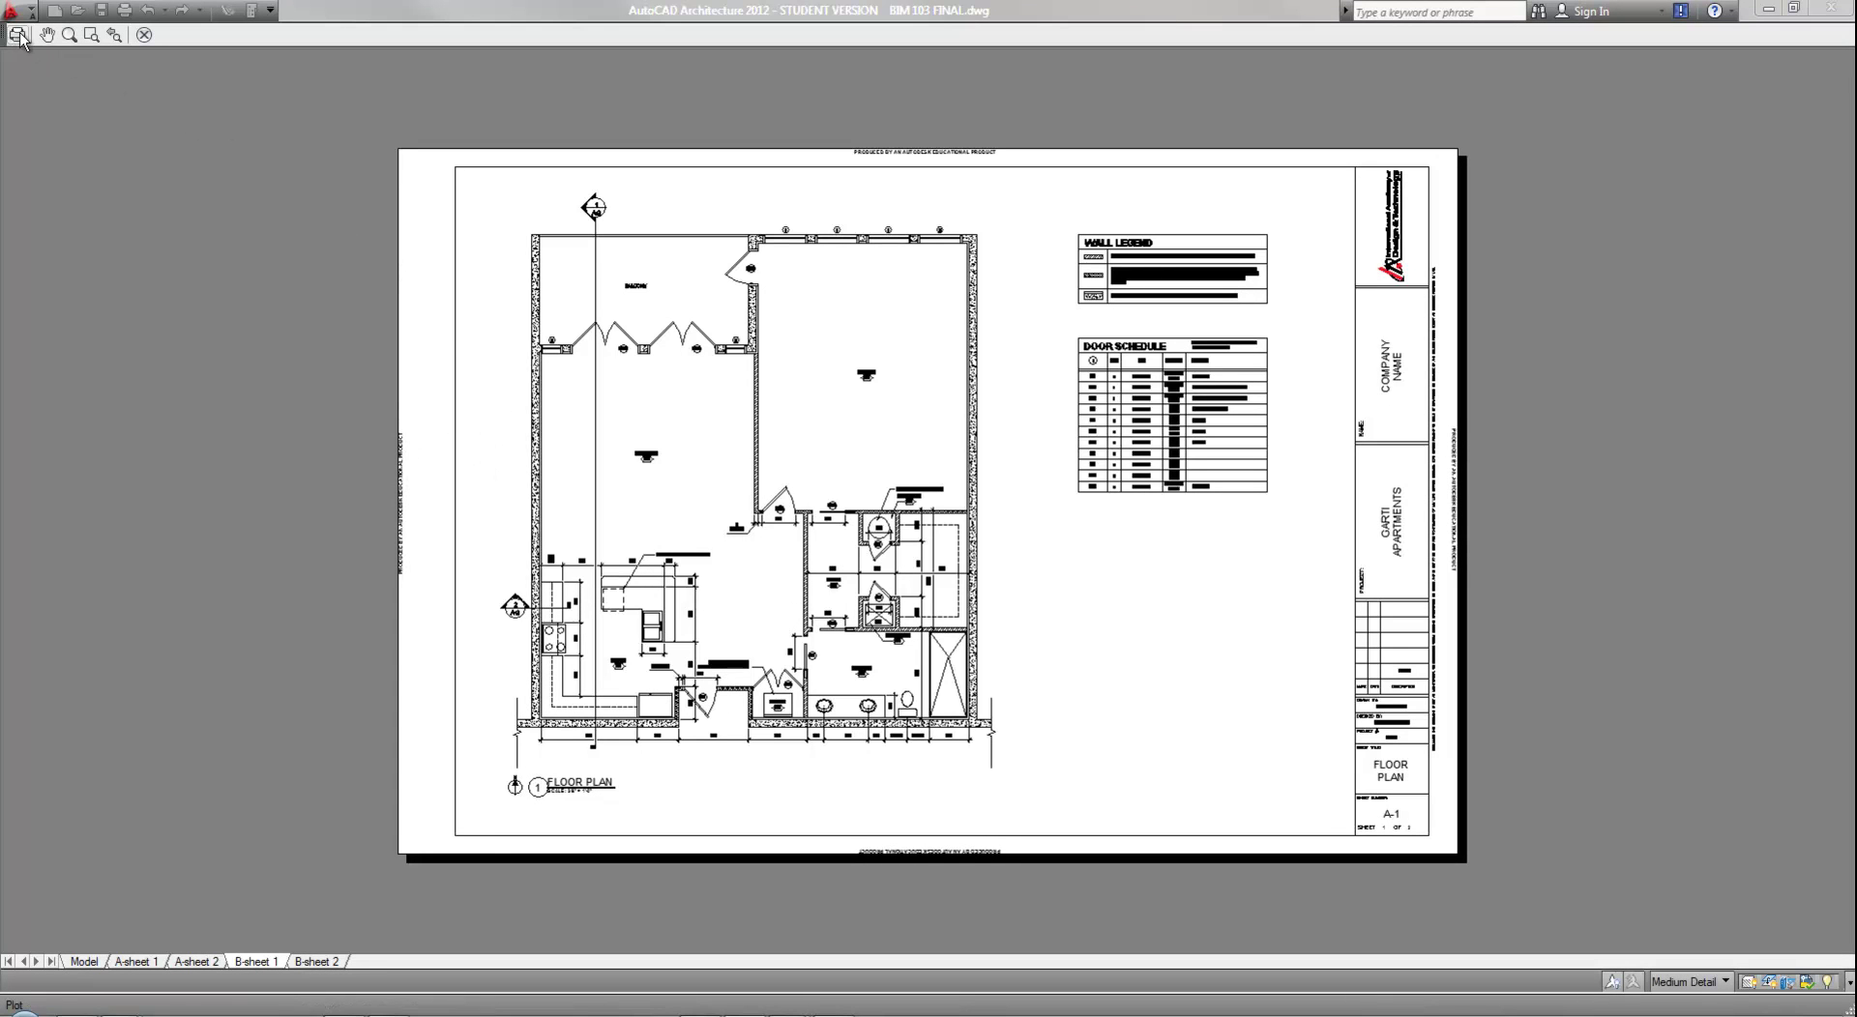
click(144, 37)
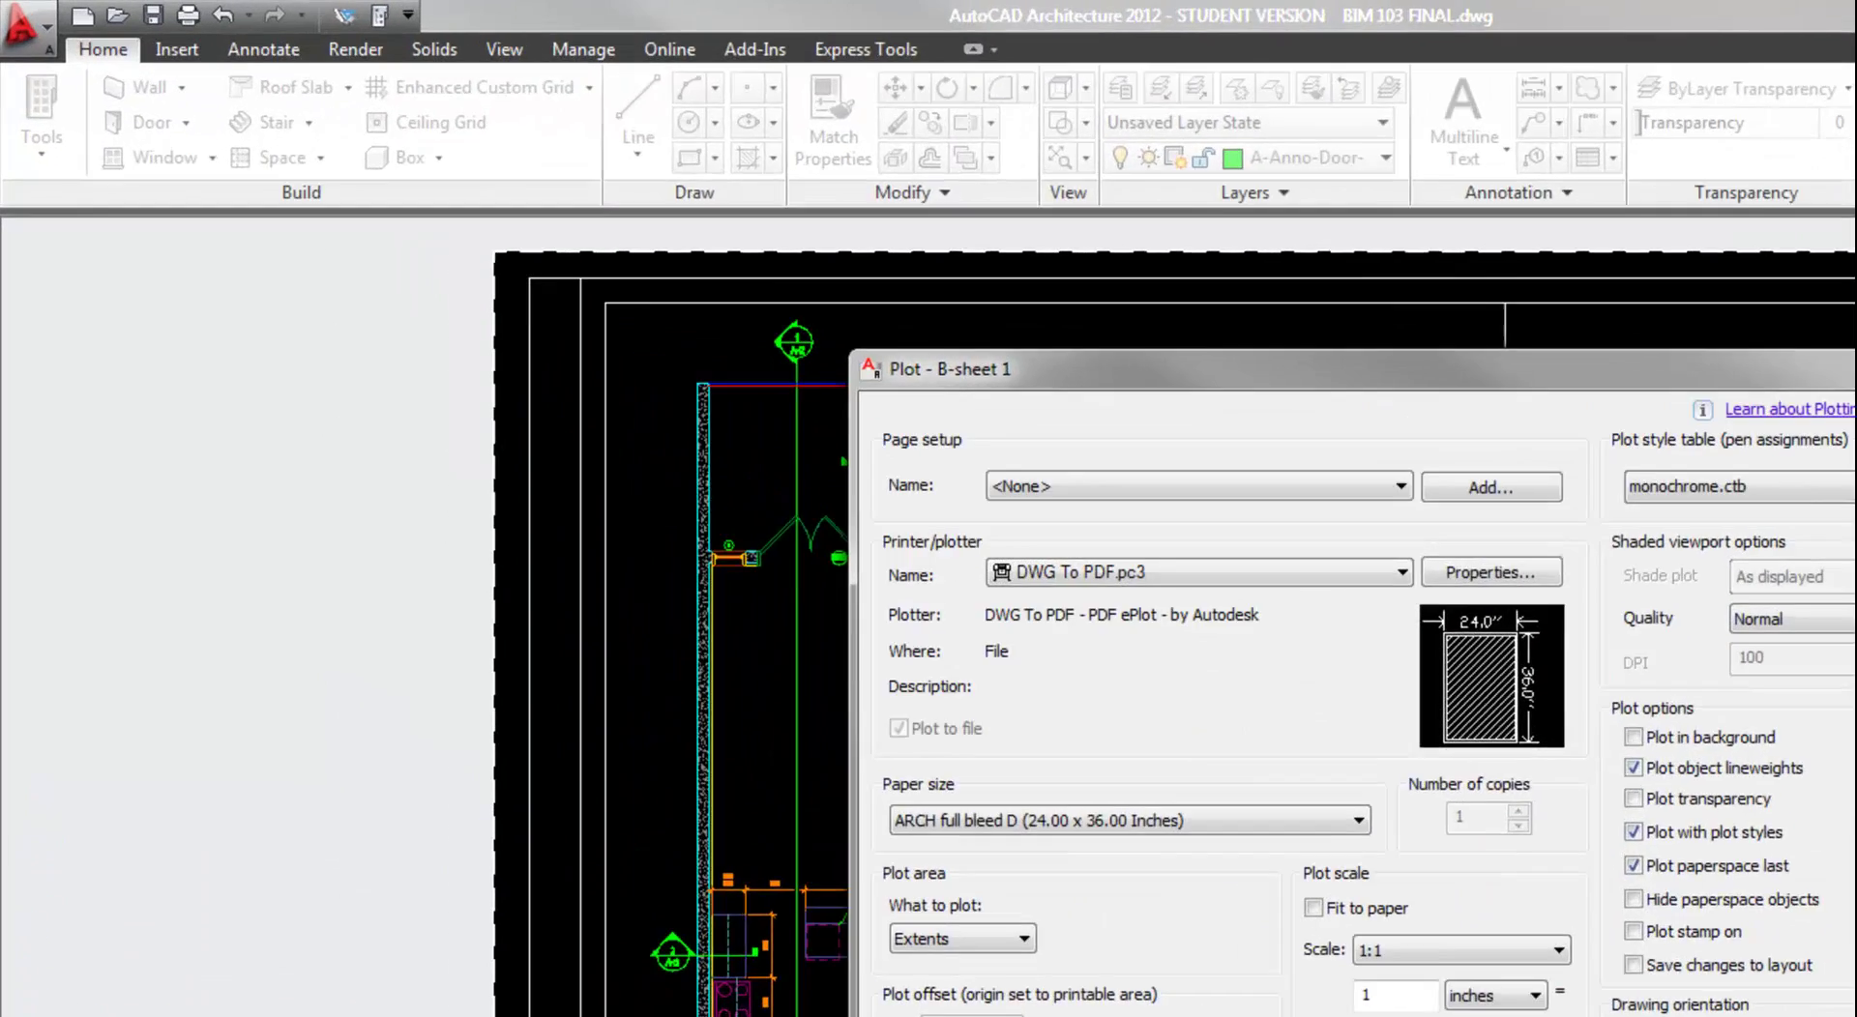
click(610, 759)
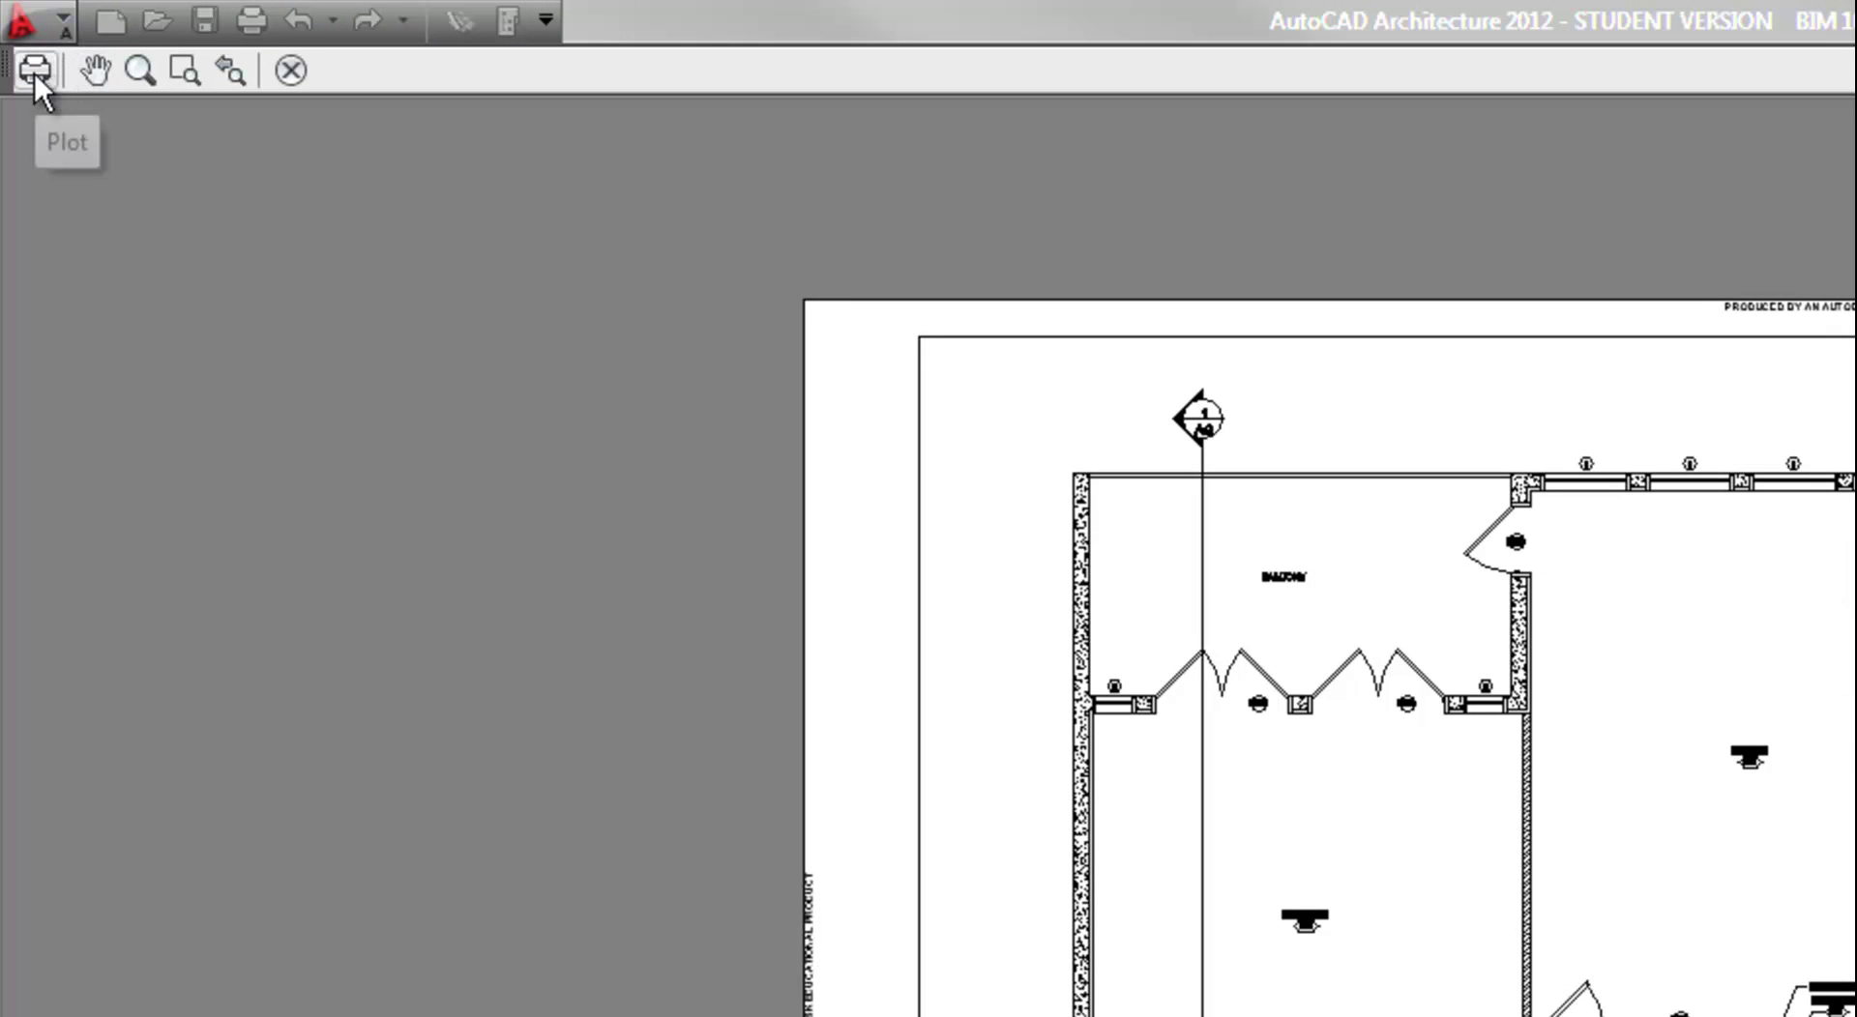
click(292, 71)
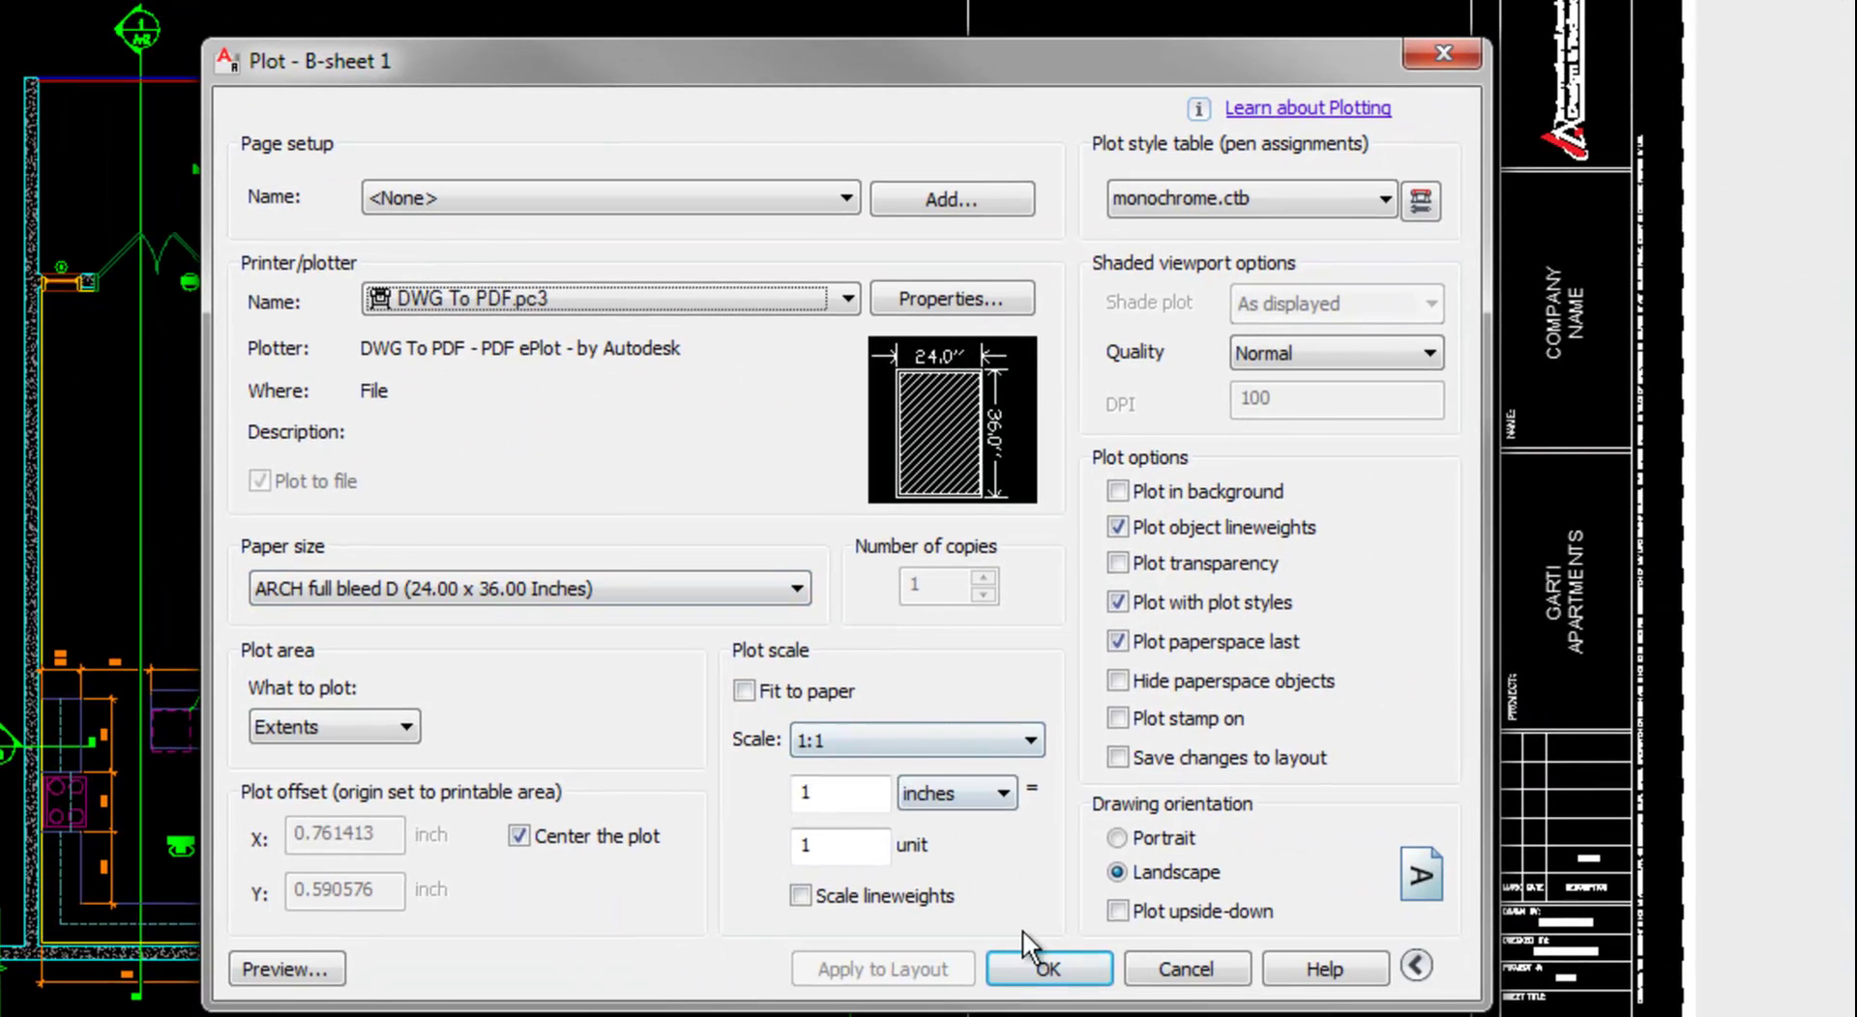
click(1044, 965)
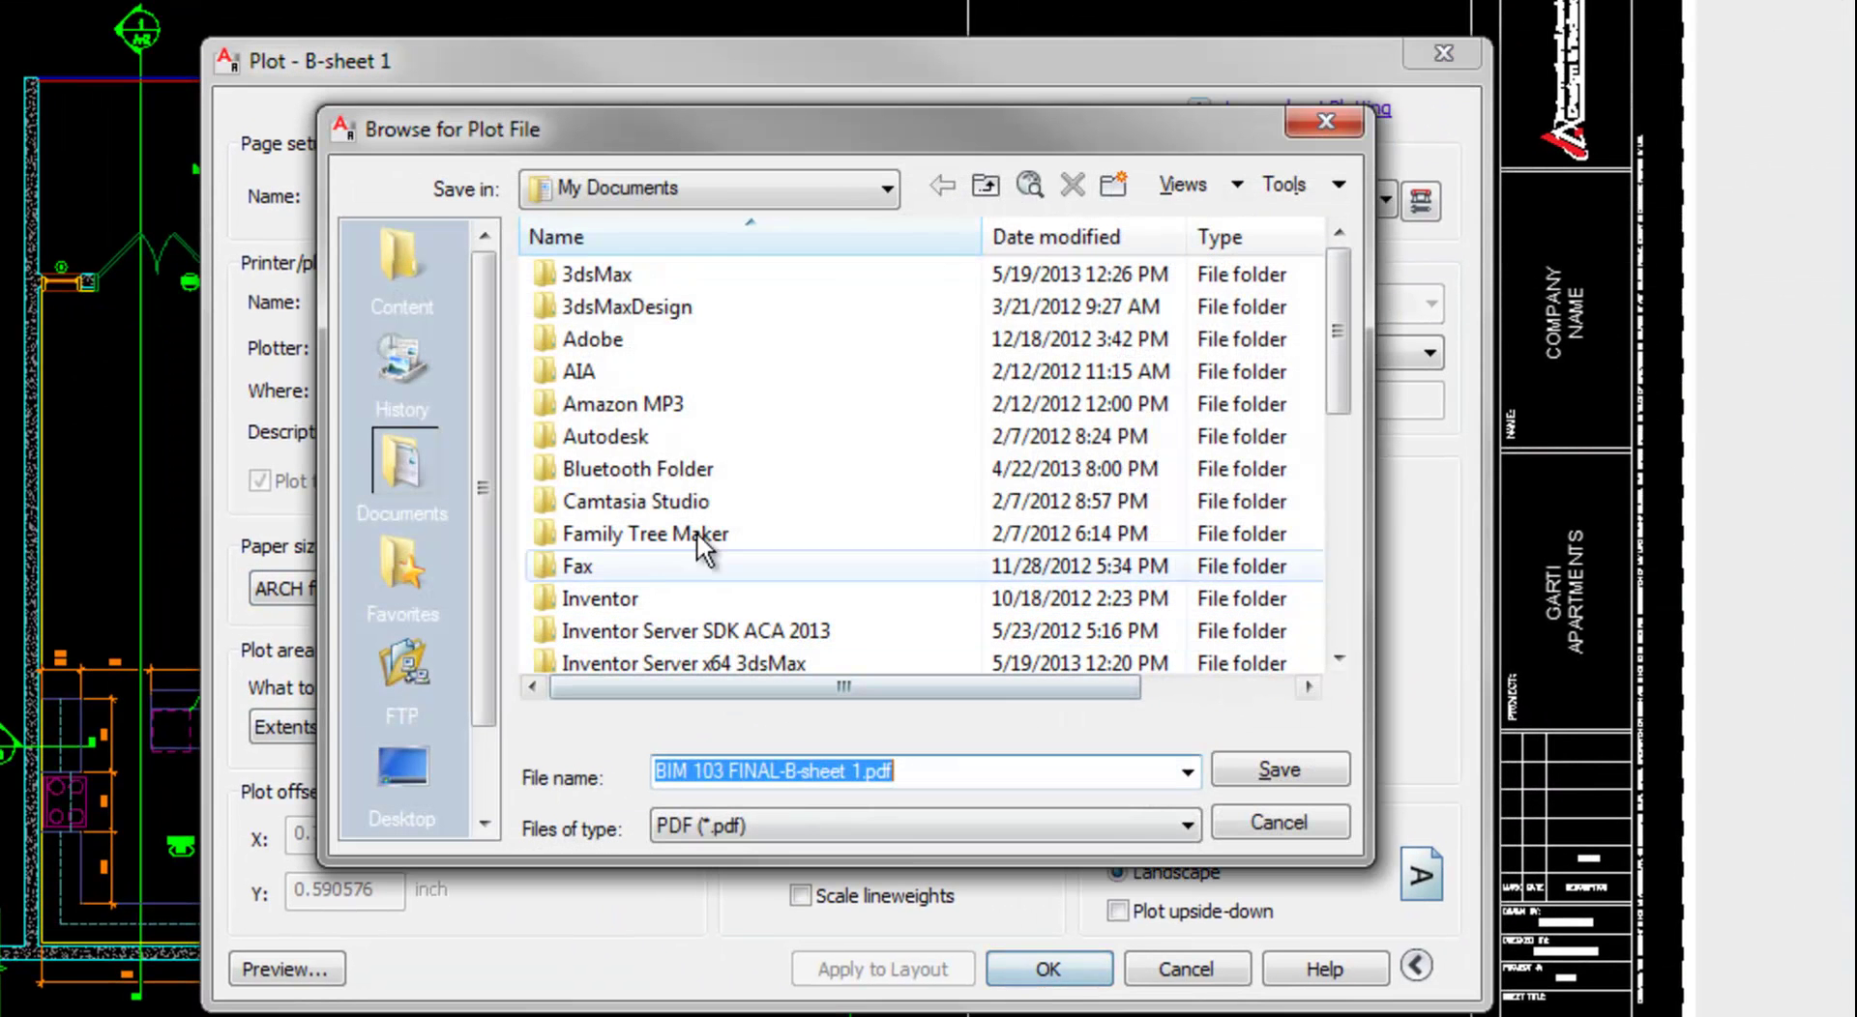